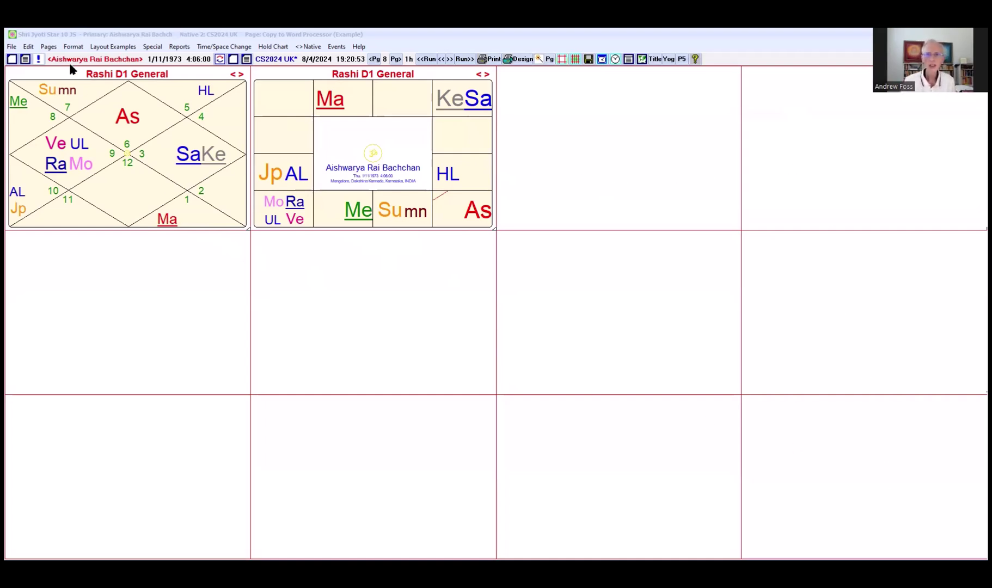
pyautogui.click(75, 48)
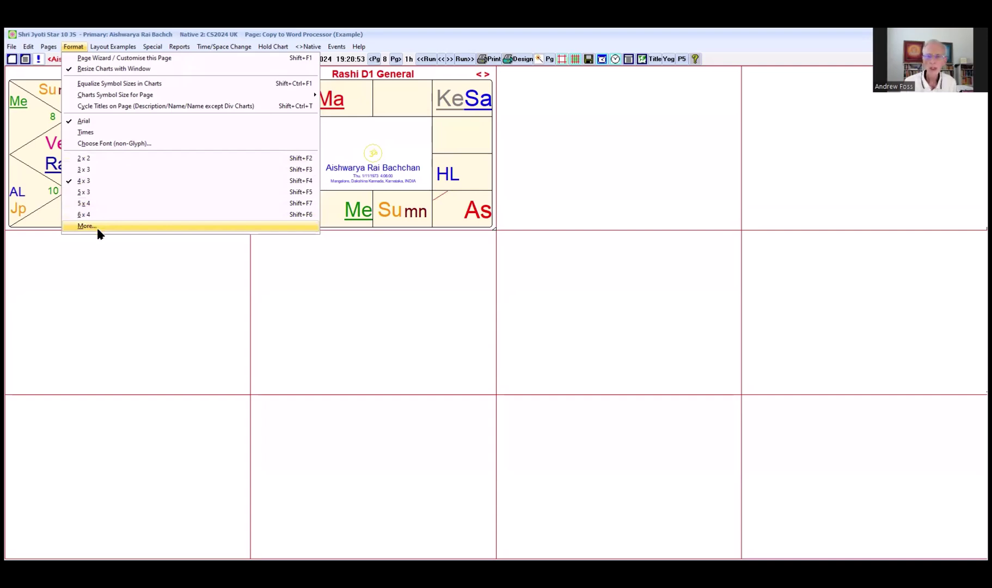
pyautogui.click(381, 32)
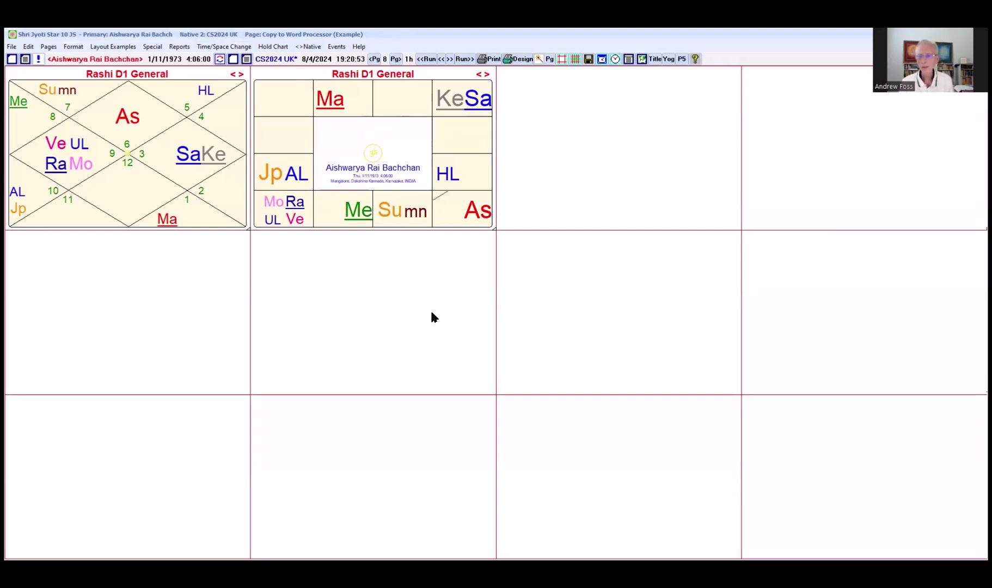
# Step: Try moving and enlarging the South Indian Rashi D1 chart with the fine alignment grid shown, and toggle the grid
pyautogui.moveTo(489, 233); pyautogui.dragTo(670, 381)
pyautogui.moveTo(866, 282); pyautogui.dragTo(479, 213)
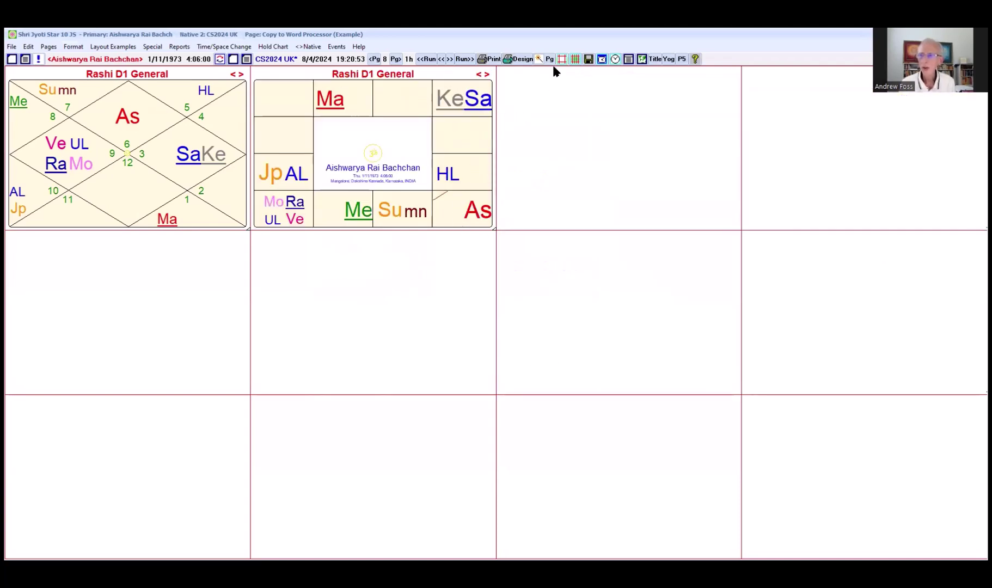
pyautogui.click(575, 59)
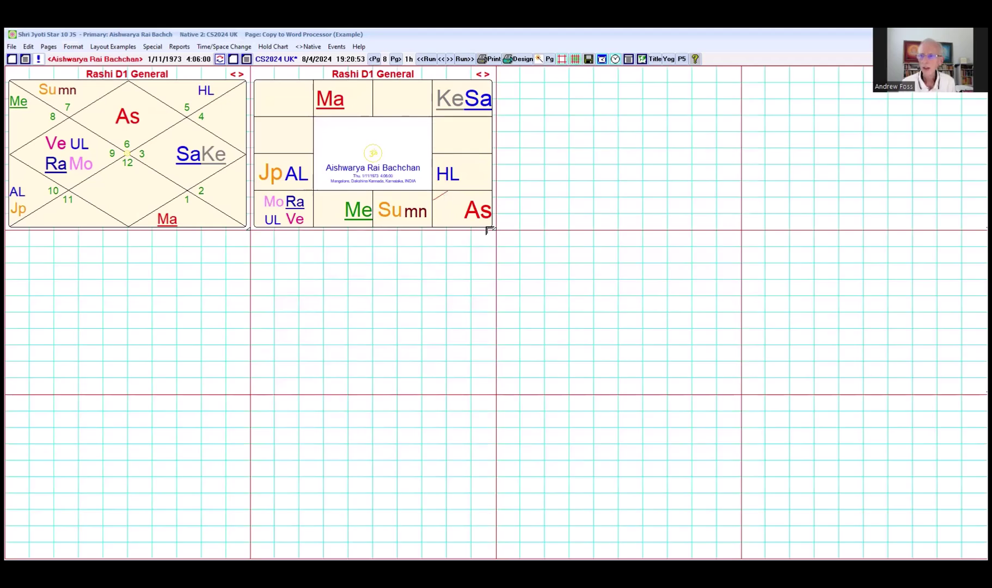
pyautogui.moveTo(376, 143); pyautogui.dragTo(412, 203)
pyautogui.moveTo(587, 321); pyautogui.dragTo(627, 338)
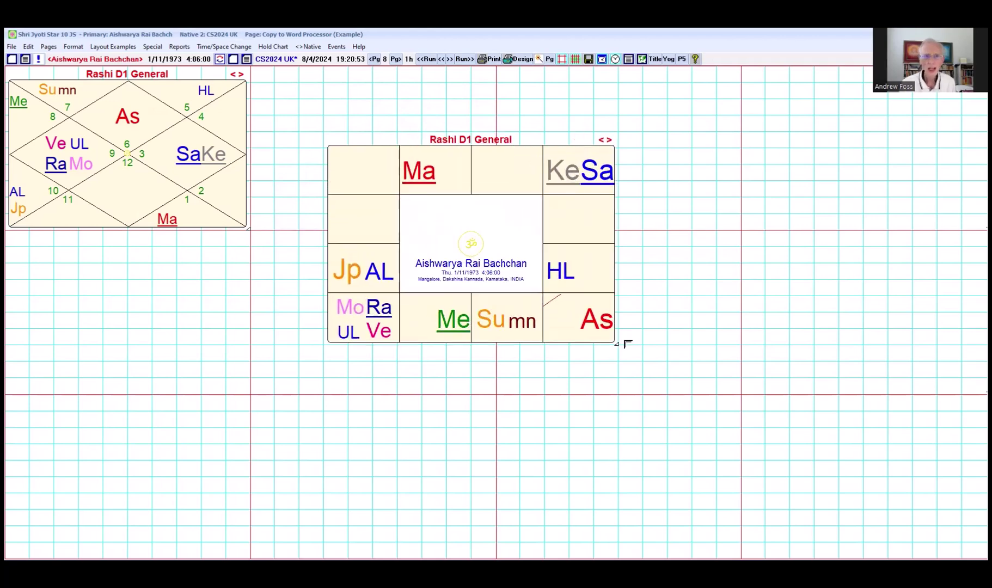
pyautogui.click(575, 59)
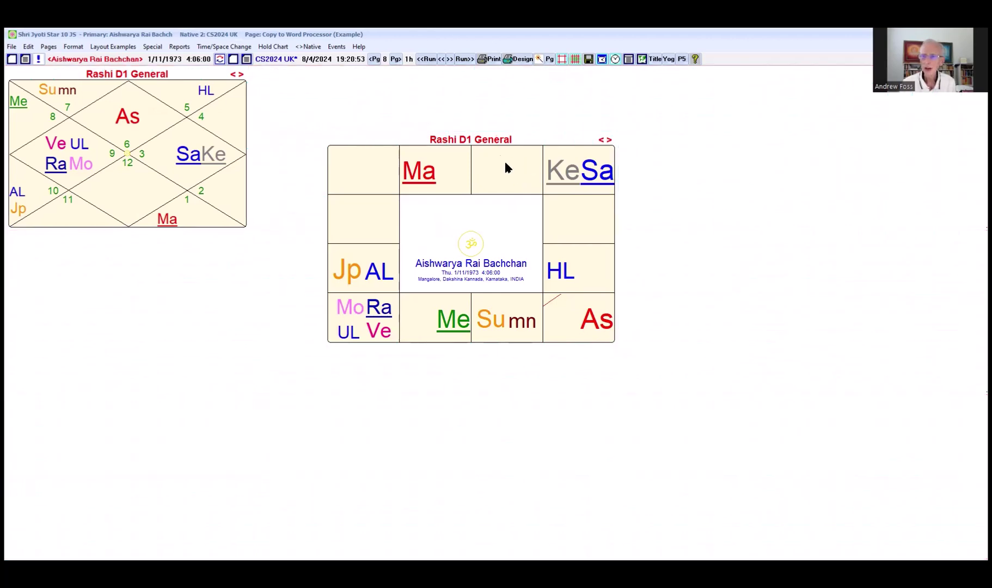
pyautogui.click(575, 59)
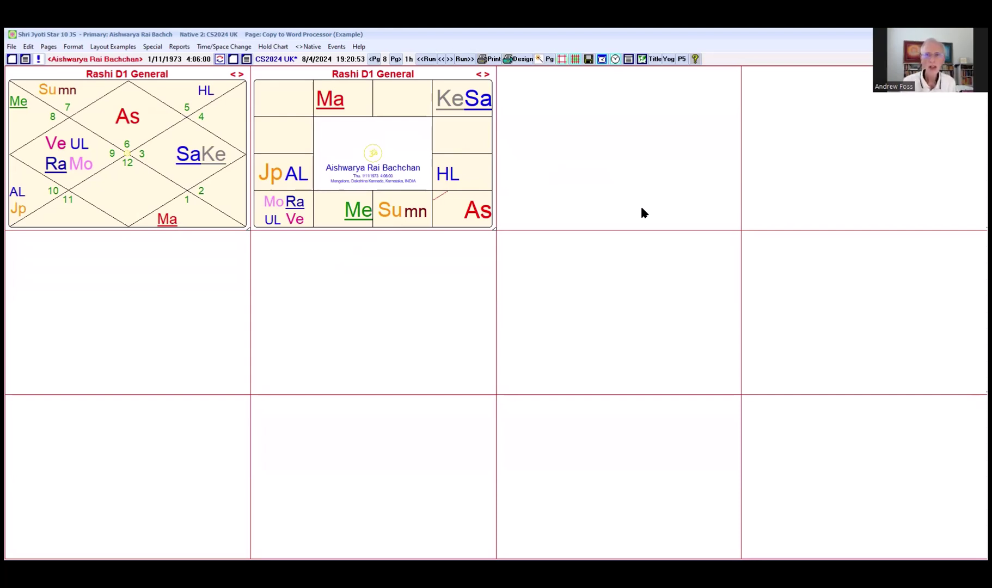
# Step: Show the saved Now locations in the data entry and preview the current-moment chart, leaving the entry without applying it
pyautogui.click(164, 62)
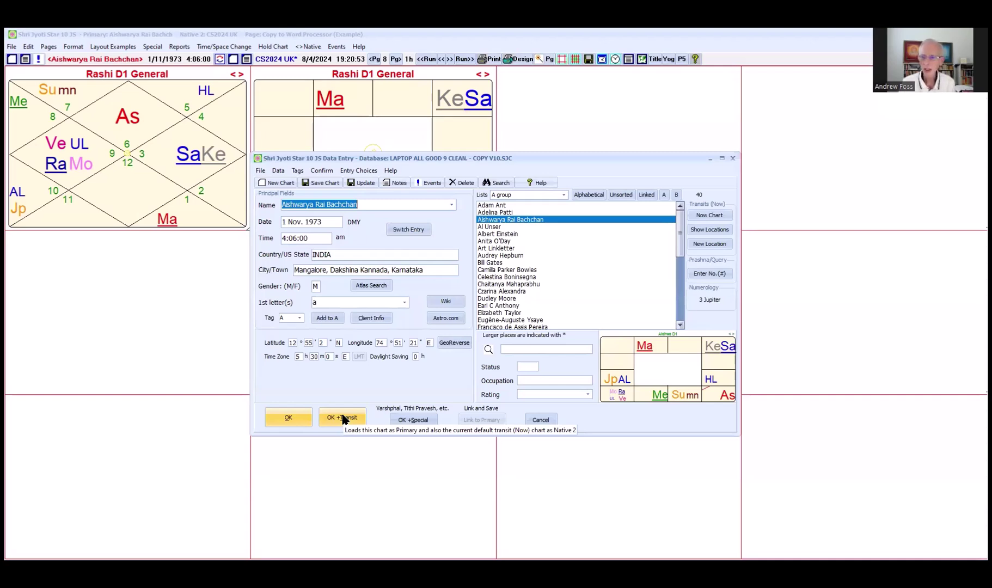
pyautogui.click(710, 231)
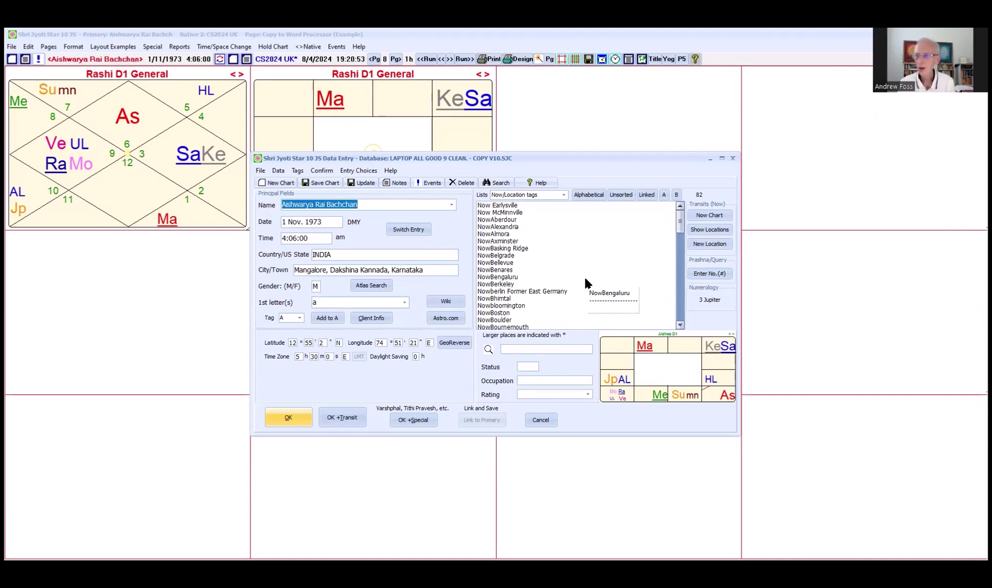
pyautogui.click(709, 215)
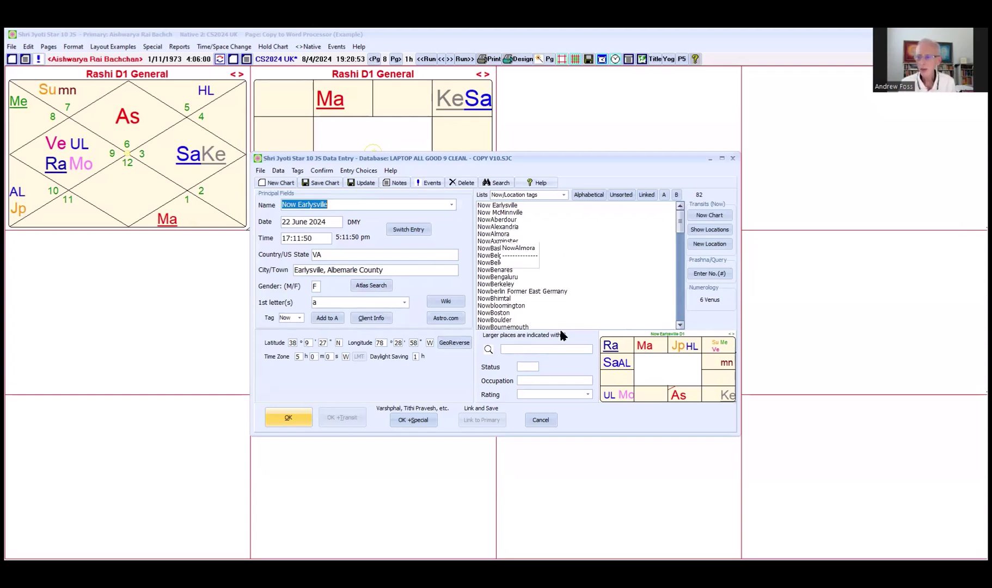
pyautogui.click(541, 420)
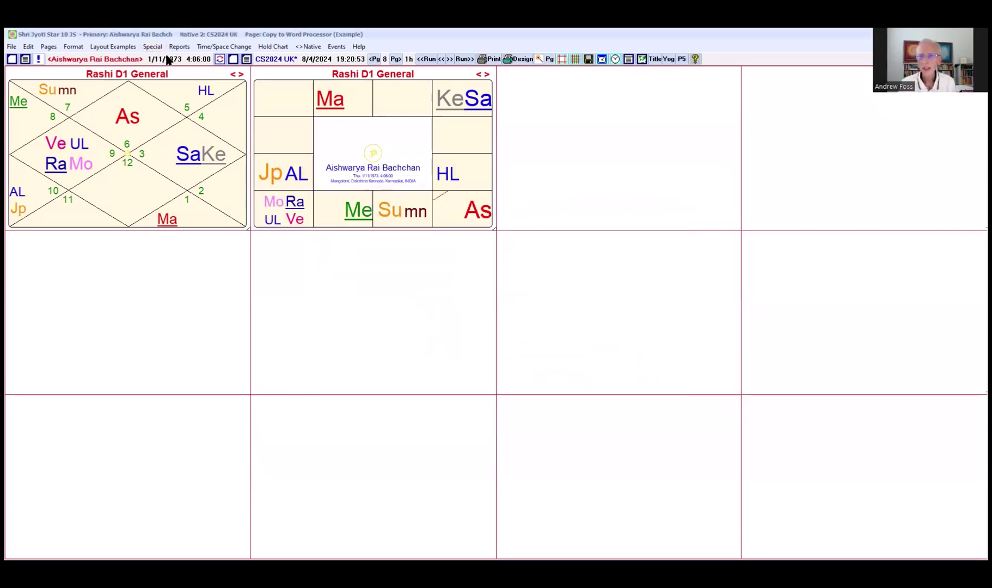
# Step: Load the primary native's birth chart together with the current default transit (Now) chart as Native 2
pyautogui.click(169, 59)
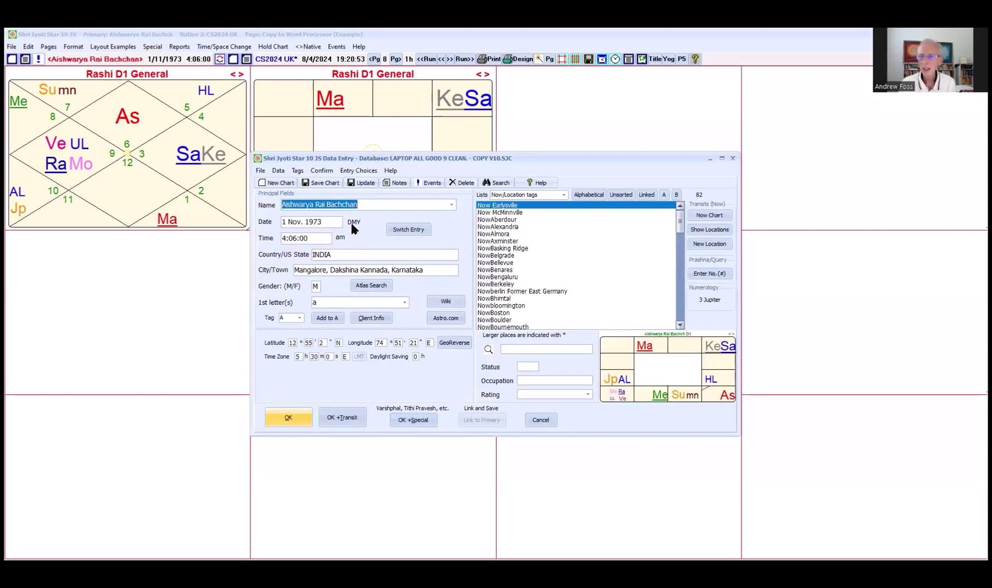
pyautogui.click(349, 420)
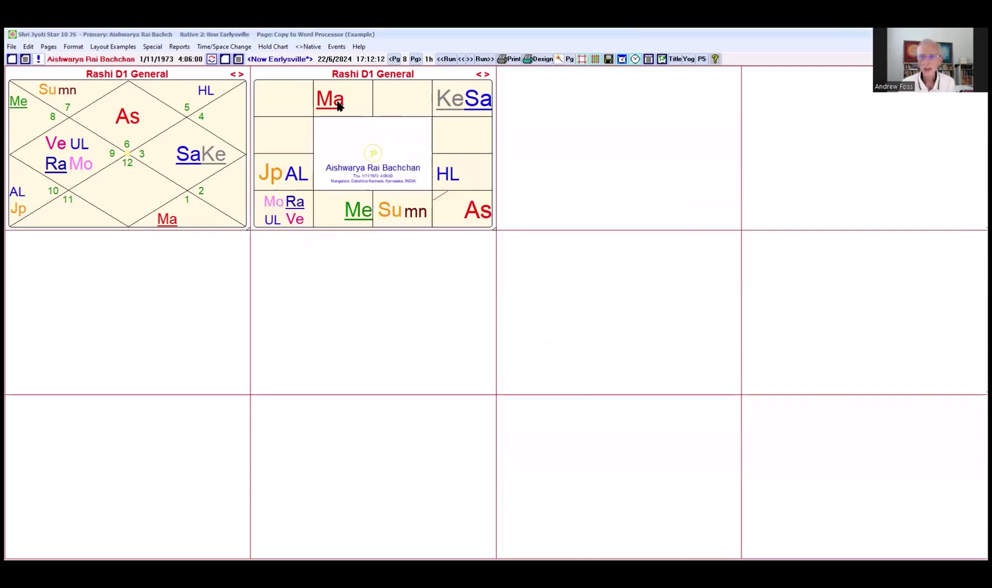
pyautogui.click(300, 62)
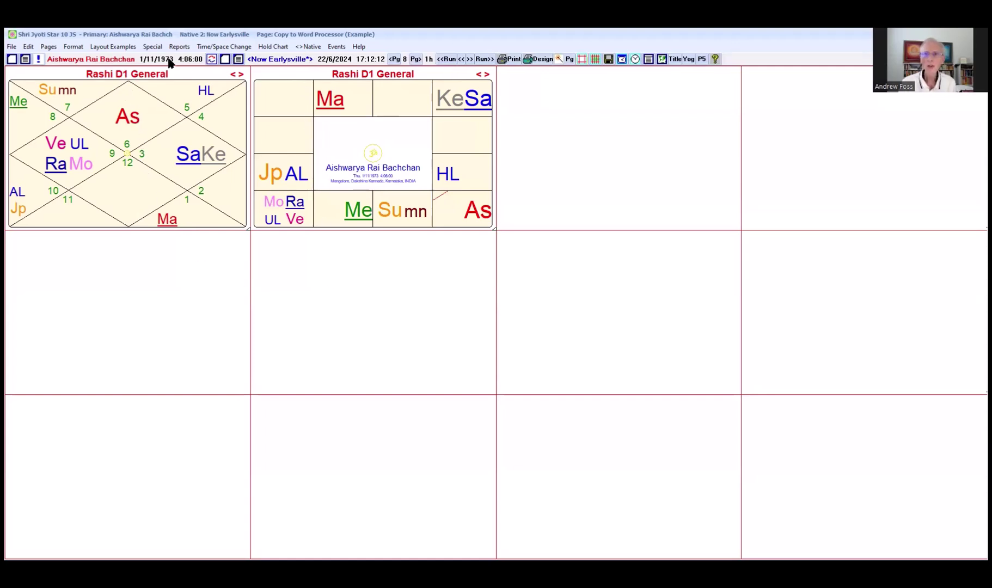
# Step: Add a Rashi D1 General chart for Now Earlysville in the empty cell below the South Indian chart
pyautogui.click(371, 294)
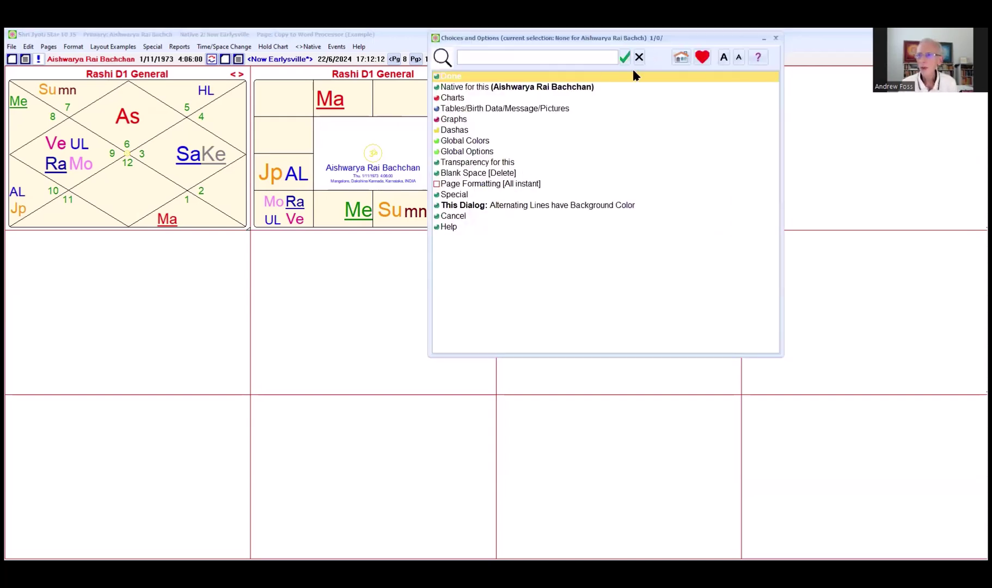
pyautogui.click(476, 90)
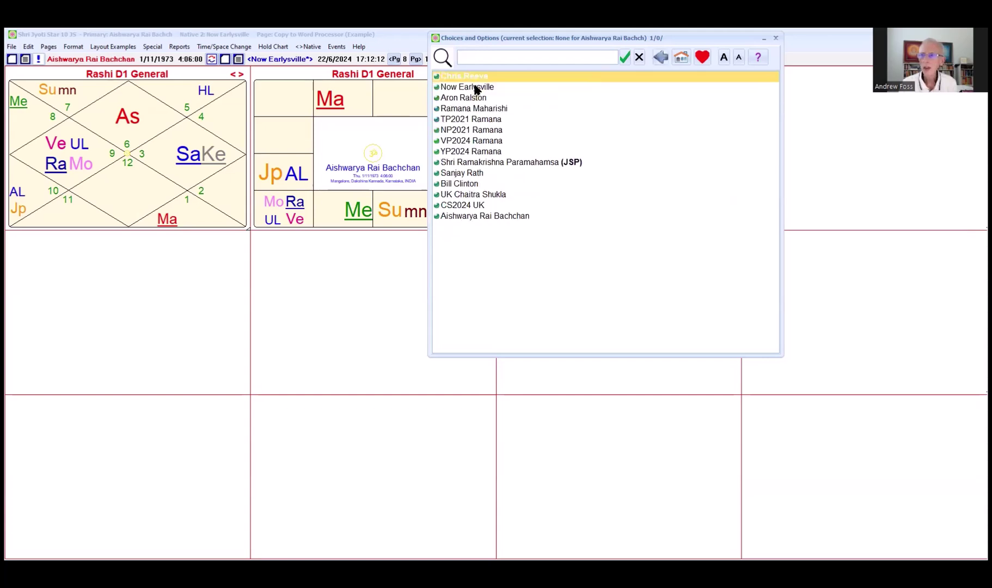
pyautogui.click(475, 88)
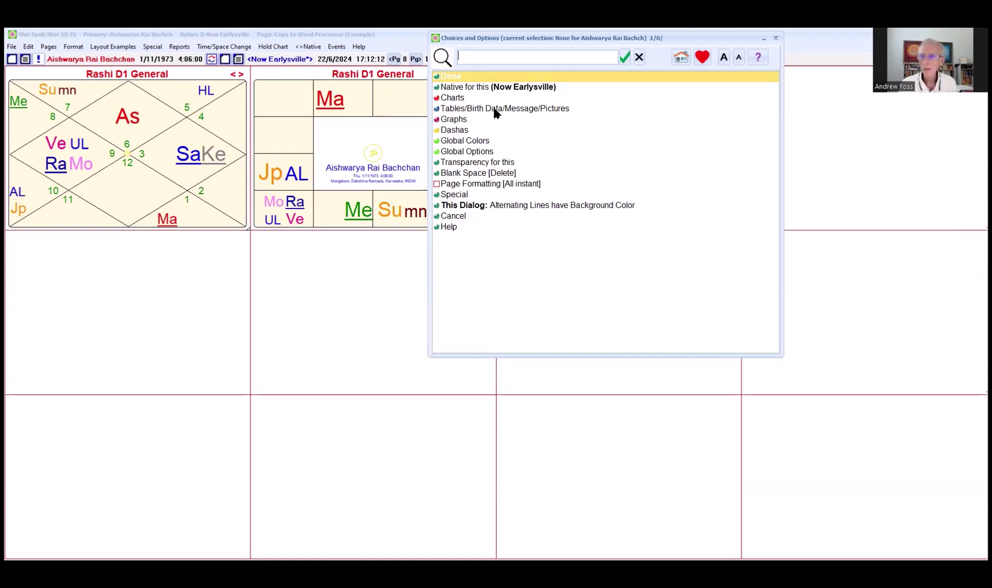
pyautogui.write('1')
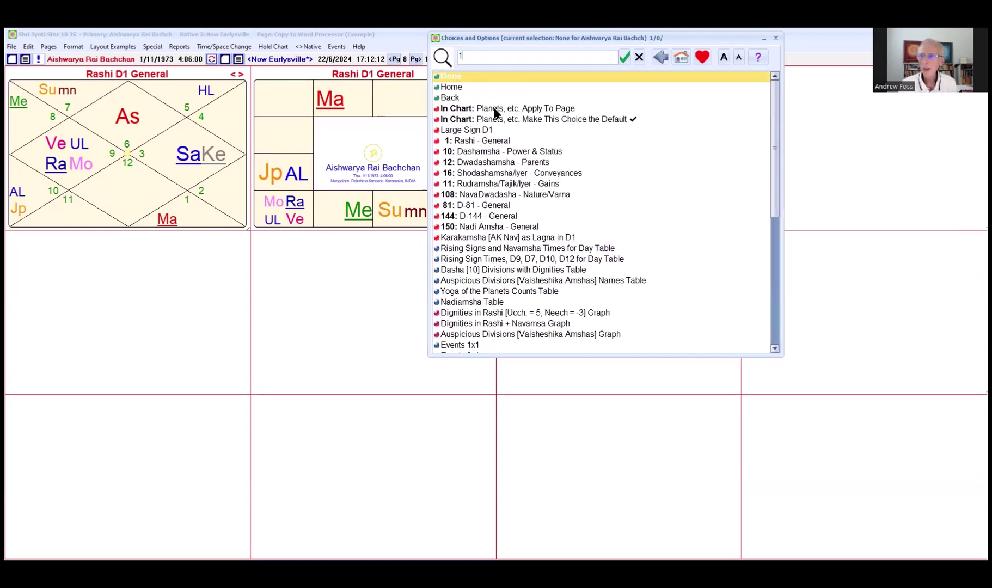
pyautogui.click(479, 142)
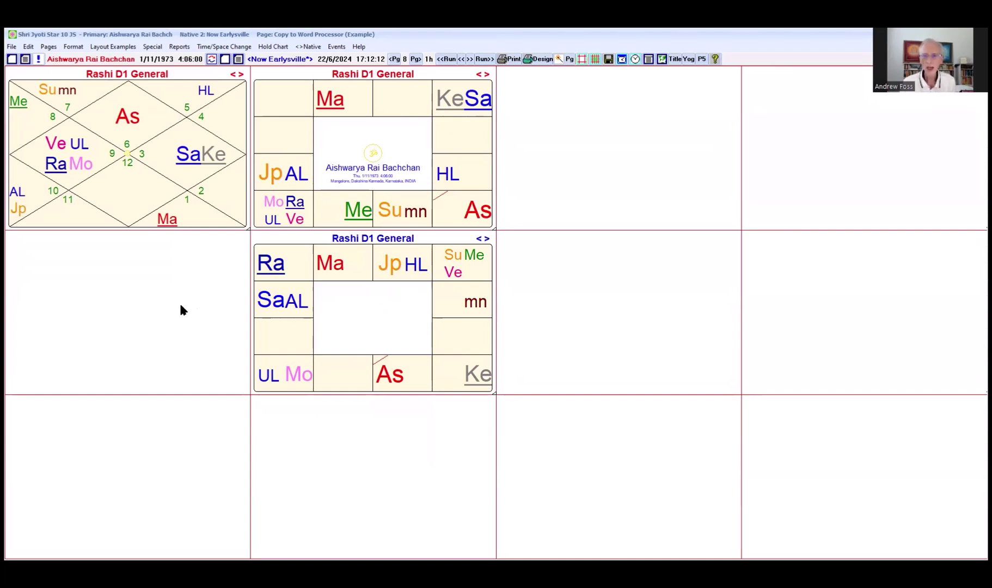
# Step: Add a Planet Positions and Dignities Table in the empty cell below the North Indian chart
pyautogui.rightClick(147, 309)
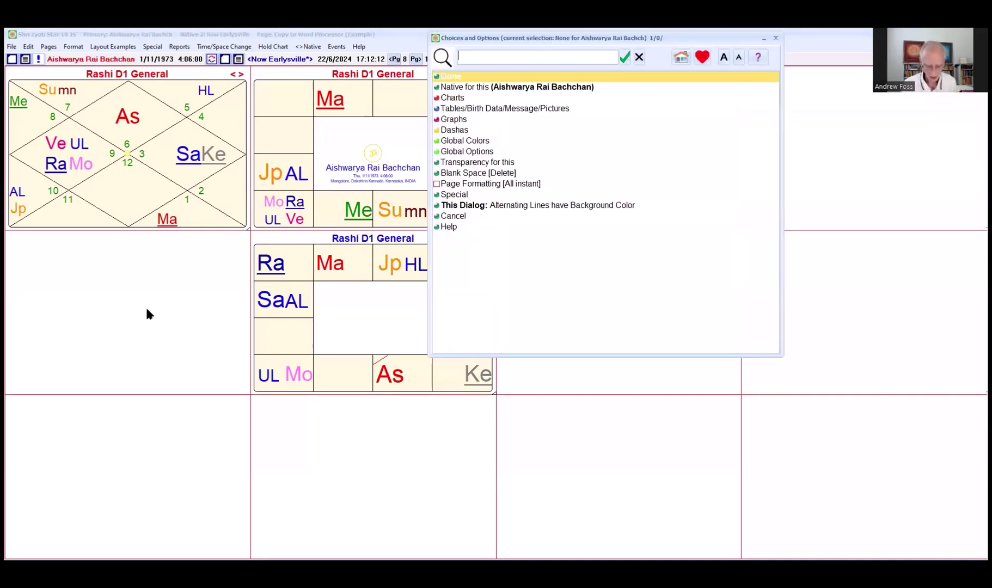
pyautogui.write('pl pos')
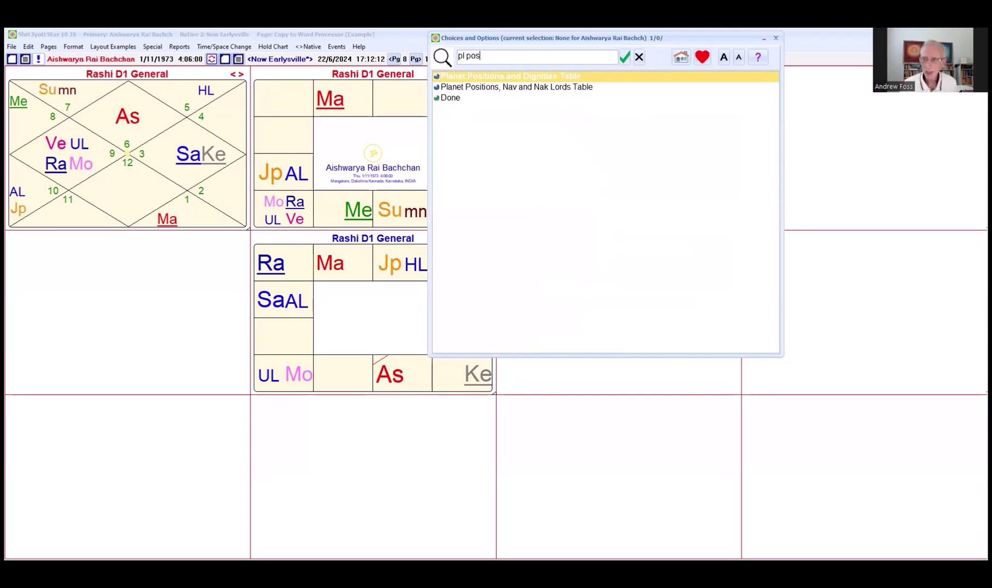
pyautogui.click(533, 81)
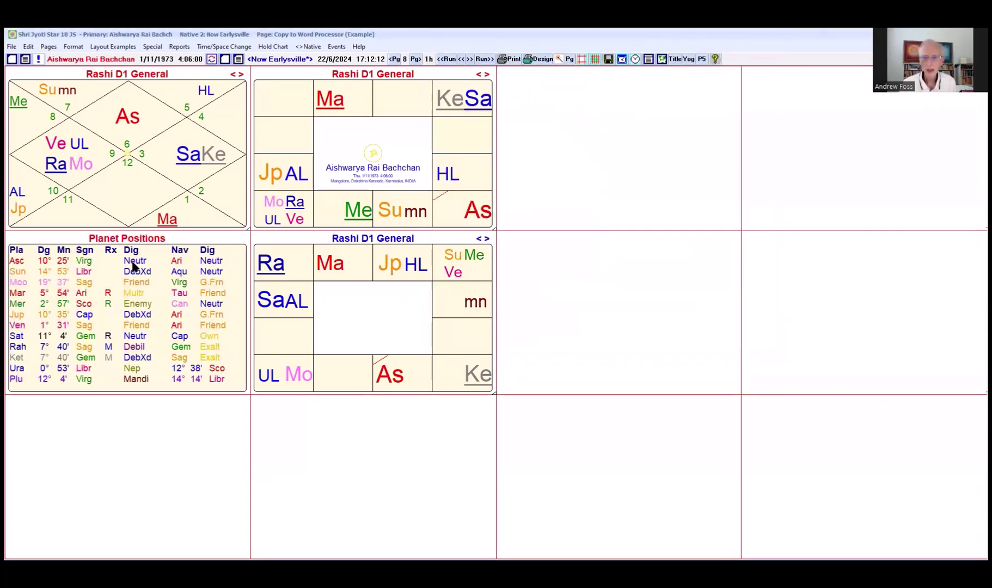
# Step: Set the native for the Planet Positions table to Now Earlysville
pyautogui.click(161, 306)
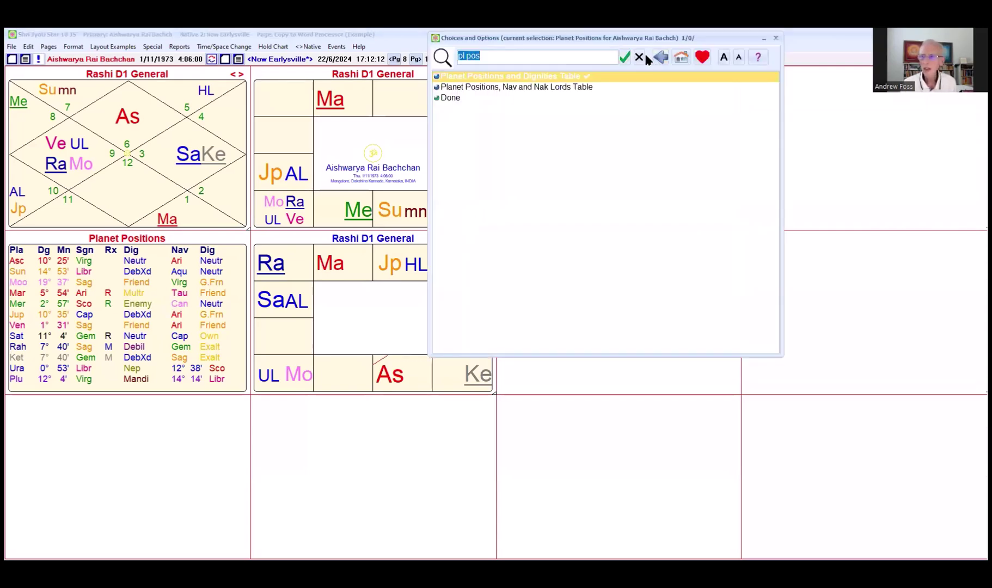
pyautogui.click(641, 57)
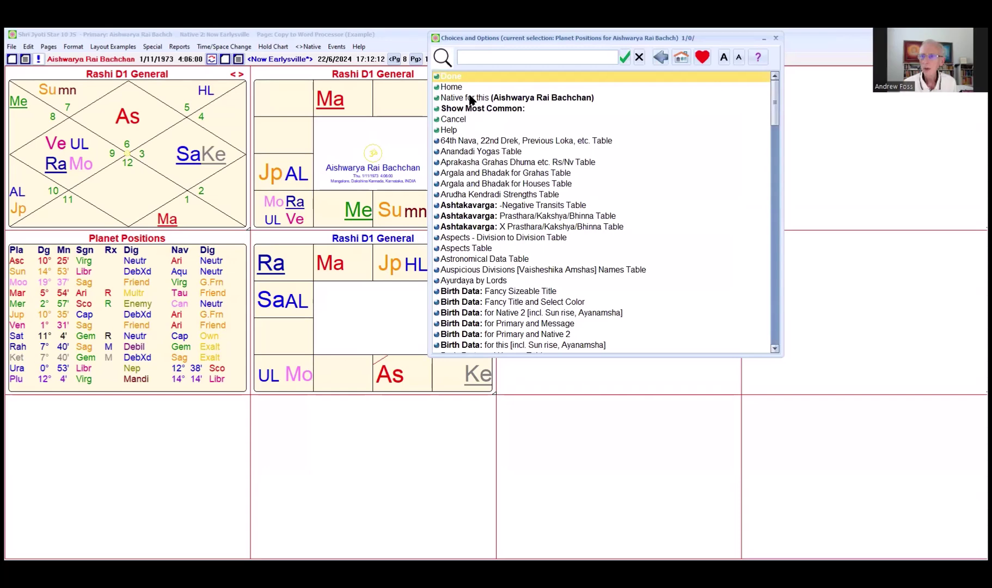
pyautogui.click(472, 98)
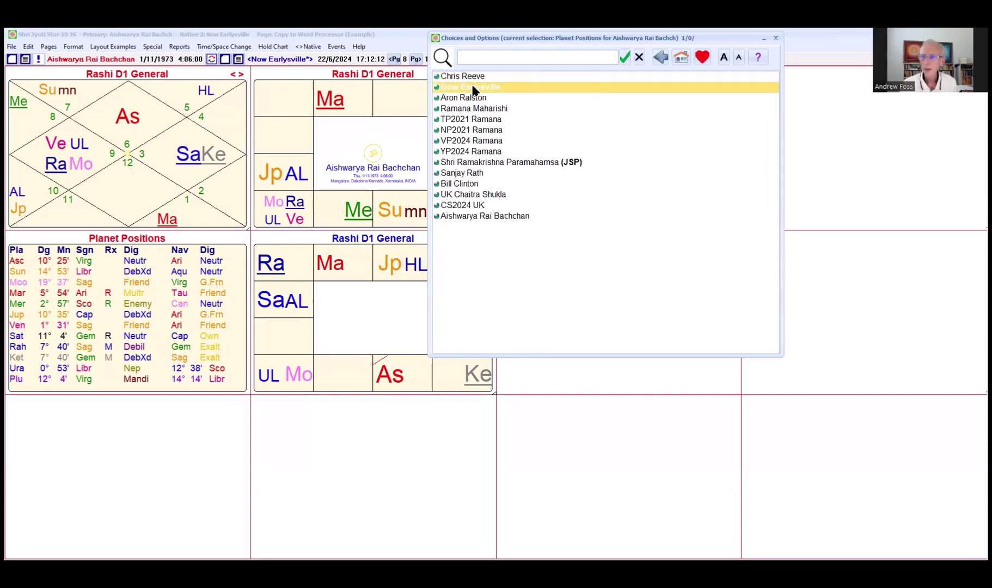
pyautogui.click(473, 88)
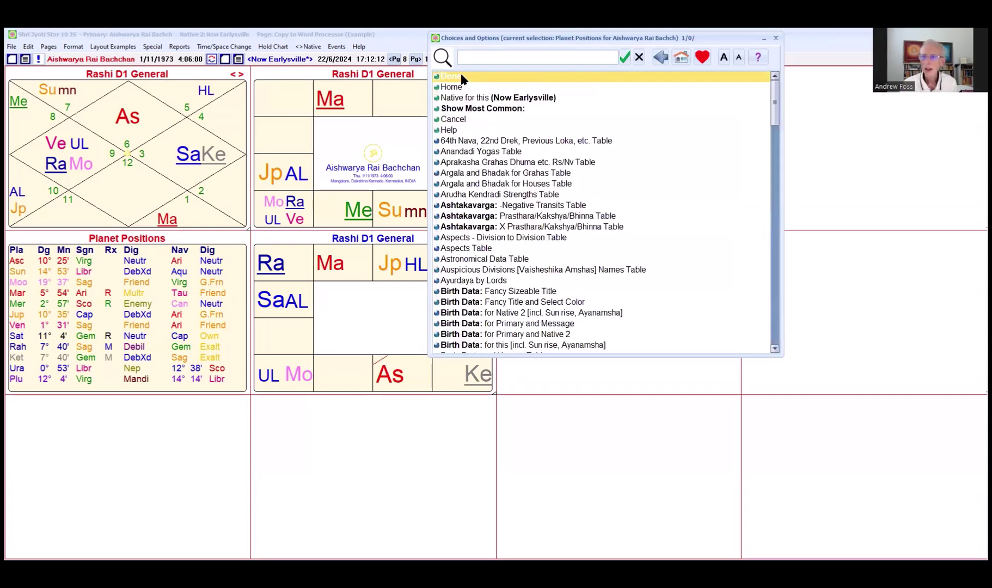
pyautogui.click(462, 77)
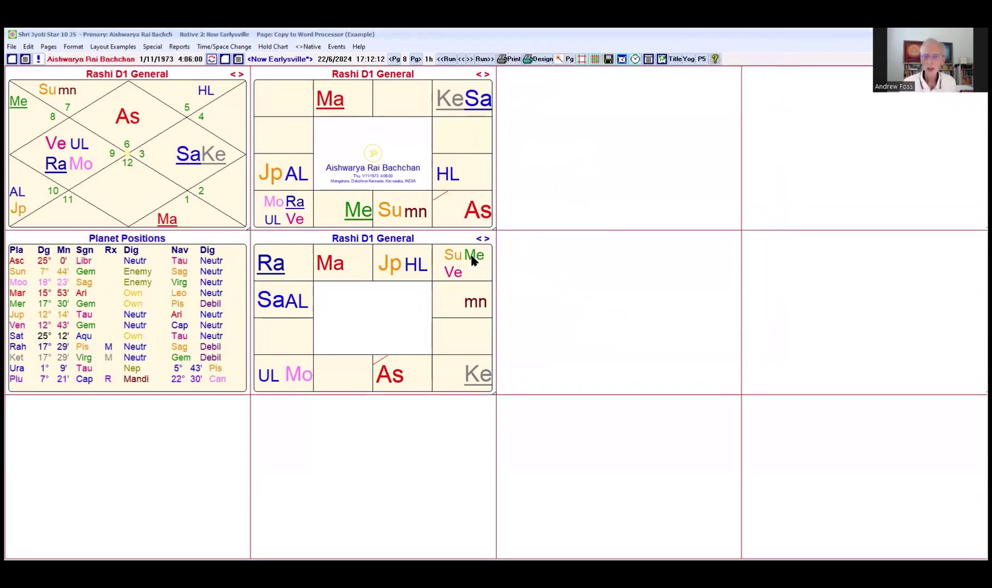
# Step: Add the Panchanga, Gandanta, Yogi and Daghda Table in the empty cell below the Planet Positions table
pyautogui.click(136, 439)
pyautogui.write('pa')
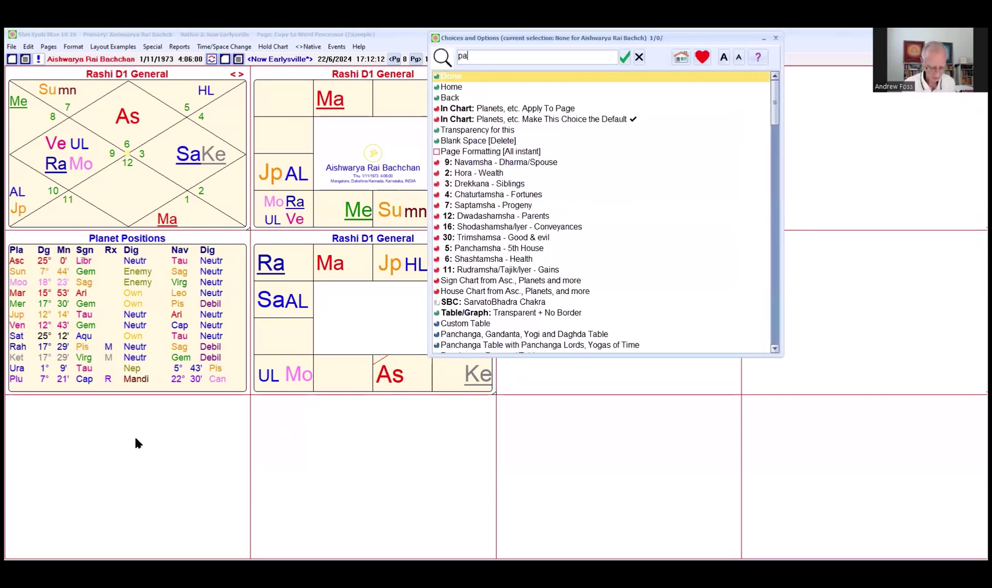
pyautogui.write('nch')
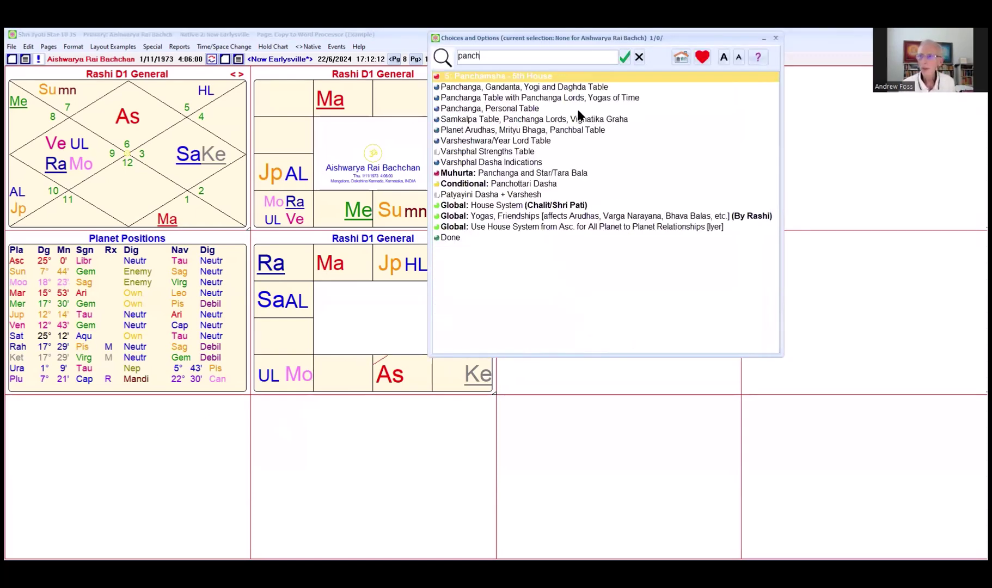
pyautogui.click(527, 87)
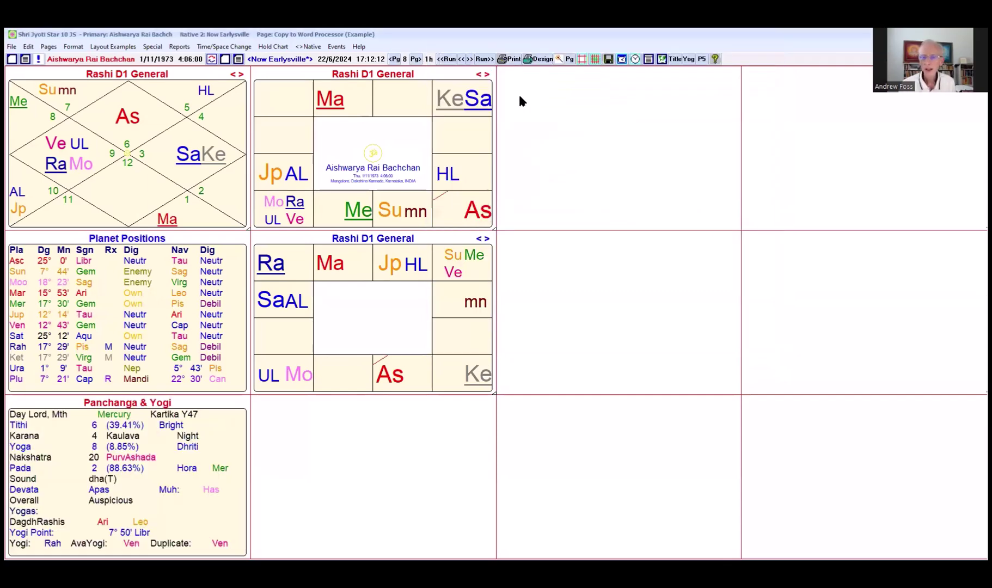
# Step: Switch the Panchanga & Yogi table to the Now Earlysville native
pyautogui.rightClick(172, 443)
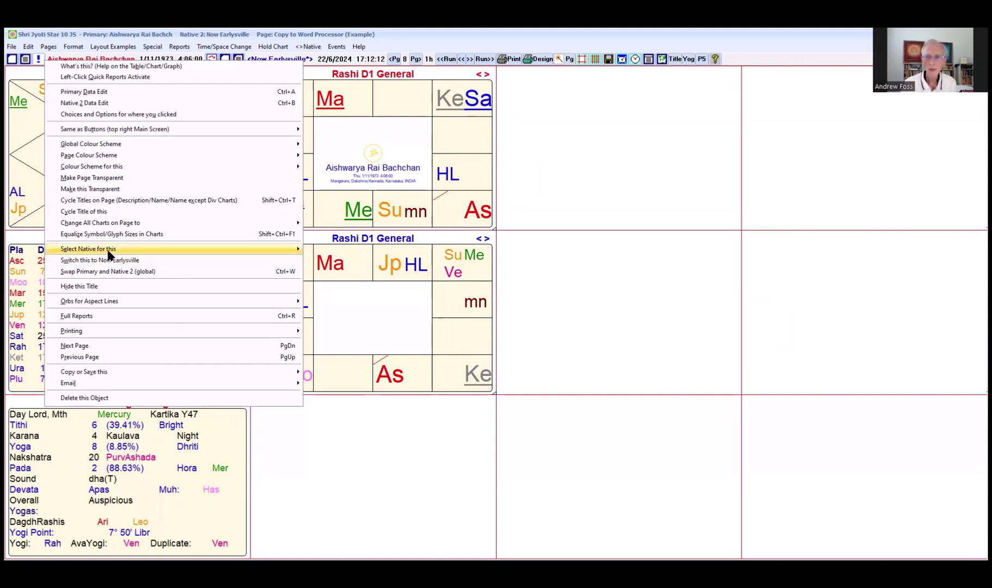
pyautogui.moveTo(163, 249)
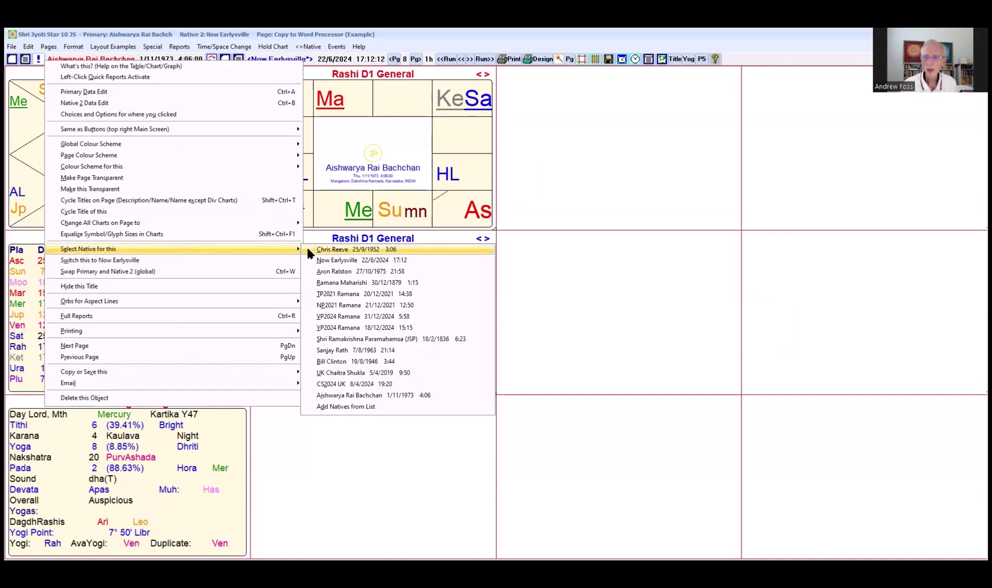
pyautogui.click(155, 260)
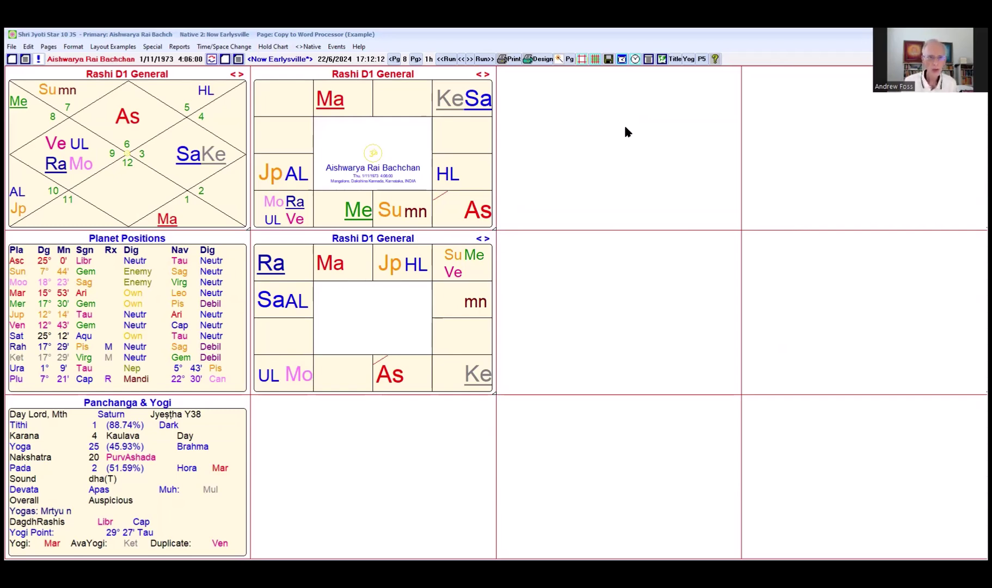
# Step: Add a South Chart Bi-wheel in the empty area beside the upper South Indian chart
pyautogui.click(573, 124)
pyautogui.write('bi')
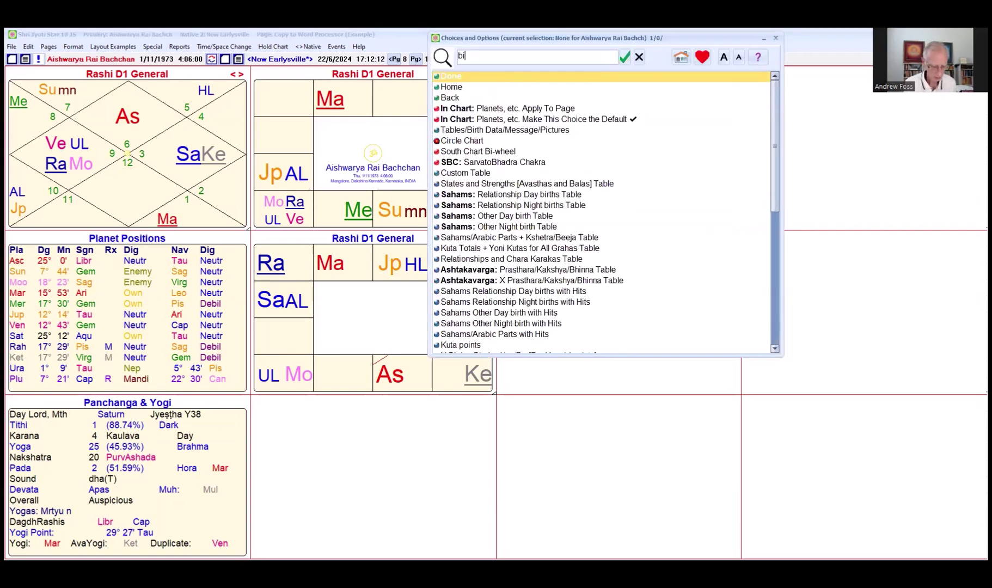
pyautogui.write('wh')
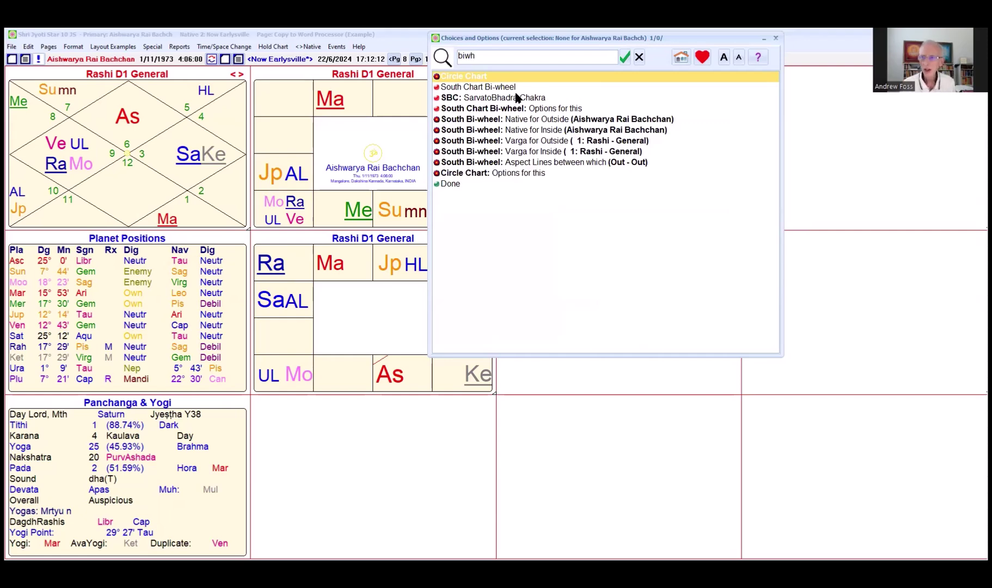
pyautogui.click(483, 87)
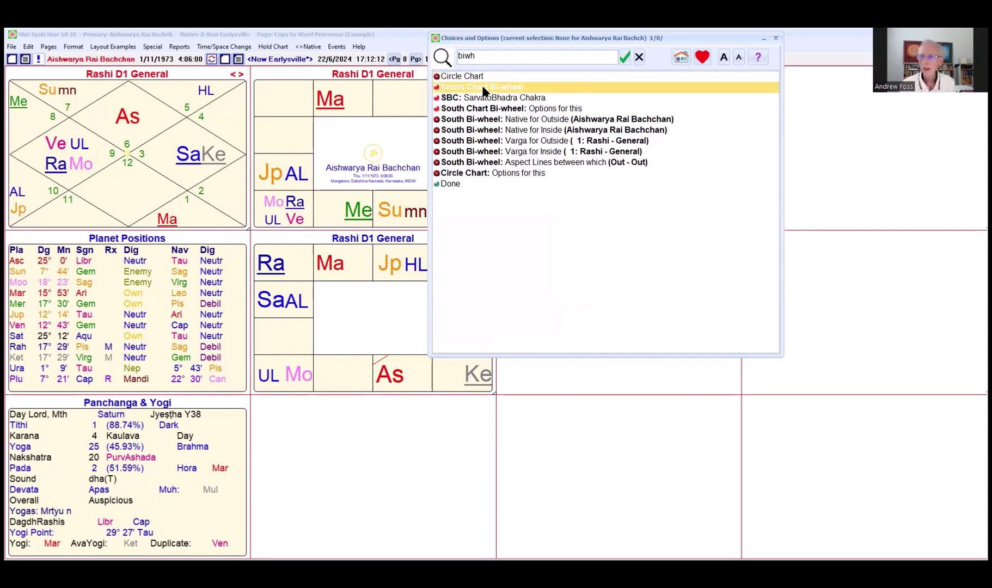
pyautogui.click(483, 88)
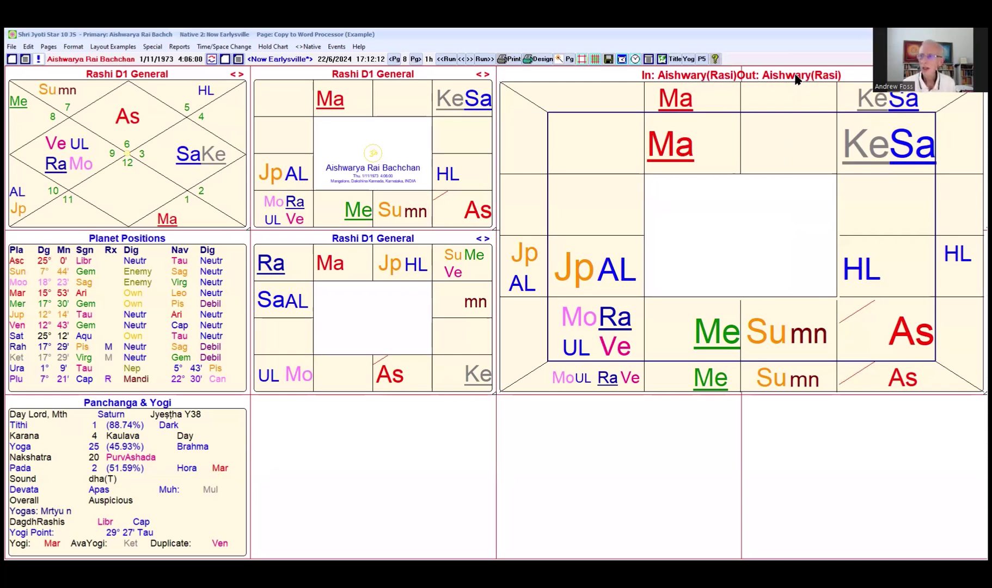
# Step: Set the native for the outside of the South Bi-wheel to Now Earlysville
pyautogui.click(767, 145)
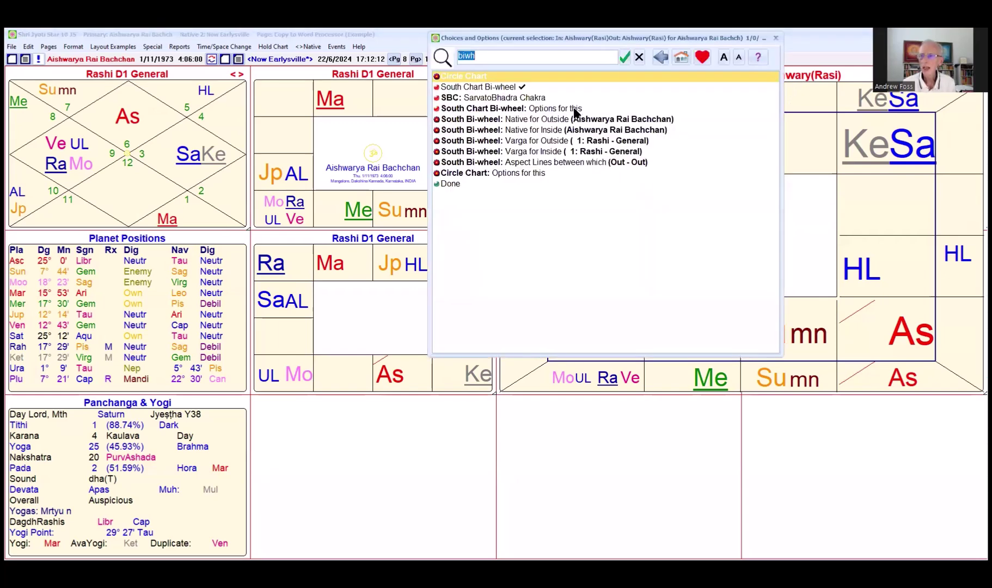
pyautogui.click(638, 57)
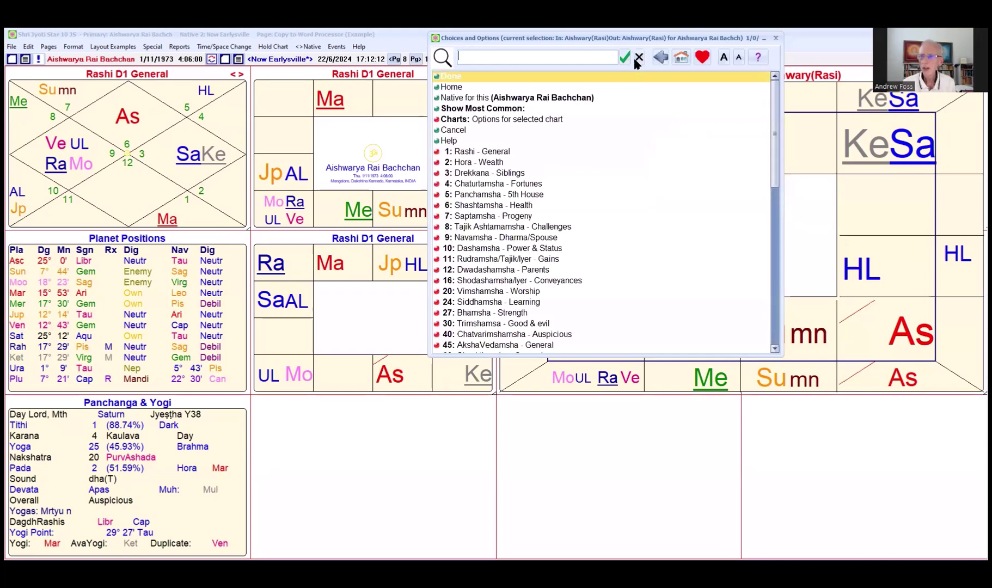
pyautogui.click(482, 120)
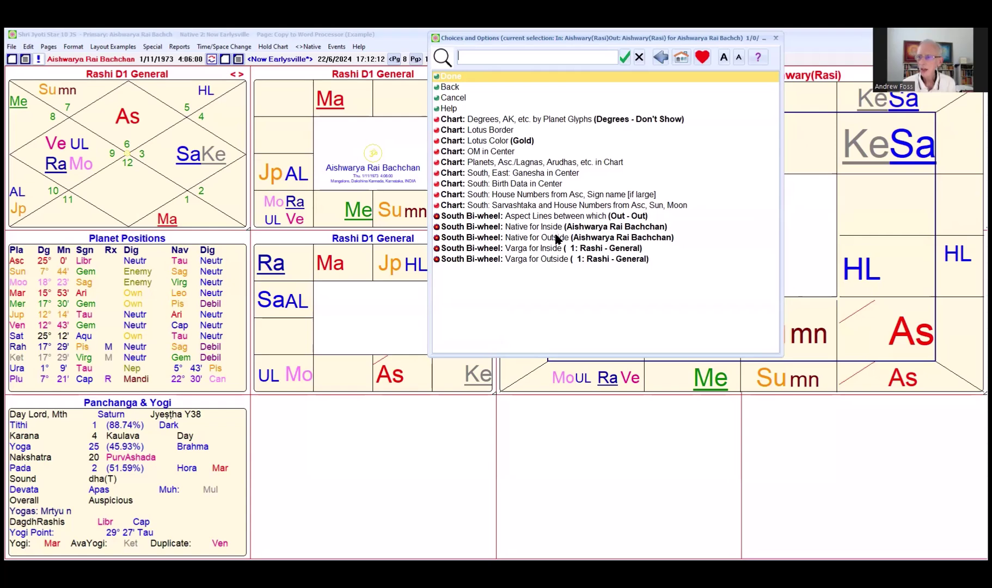
pyautogui.click(582, 237)
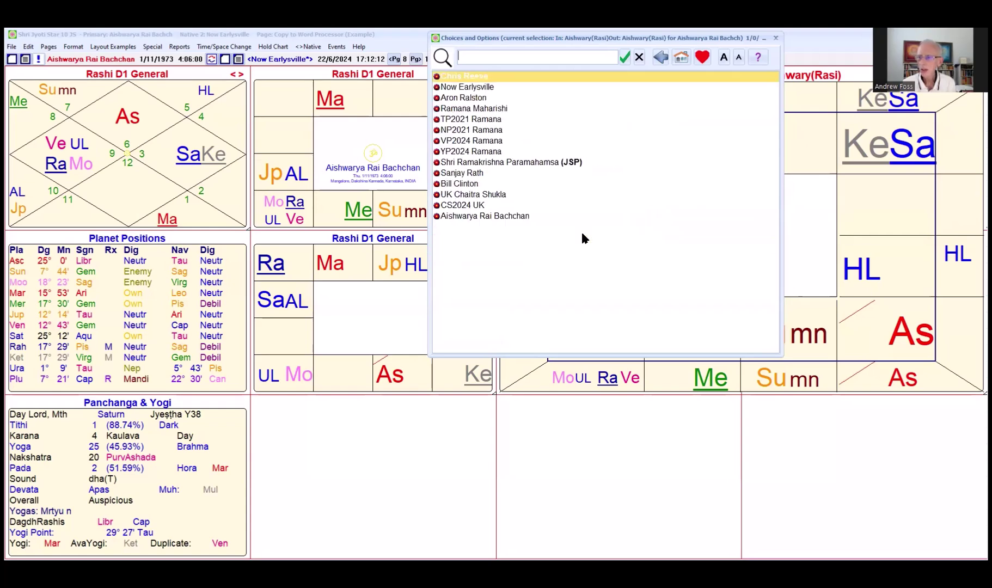
pyautogui.click(484, 88)
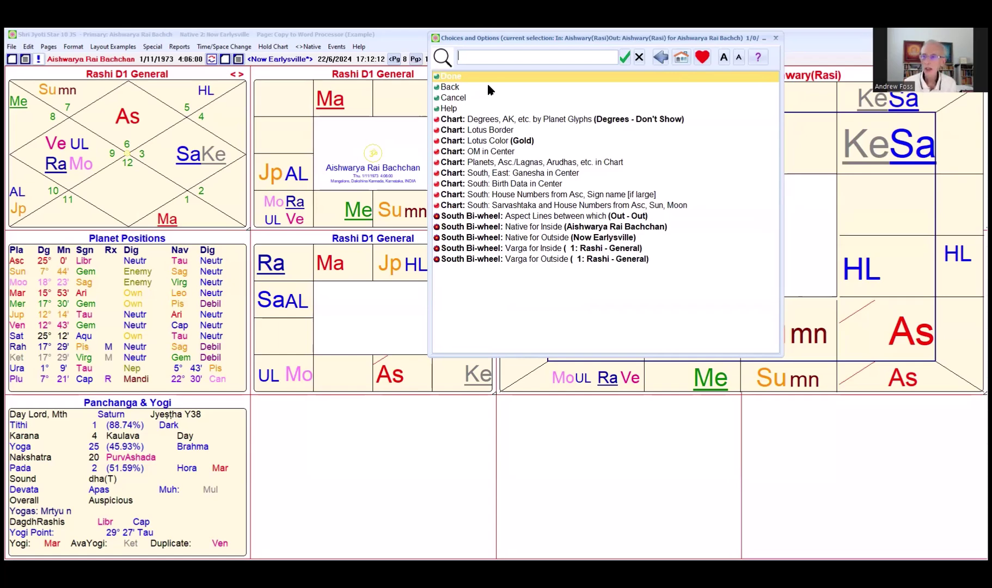
pyautogui.click(458, 78)
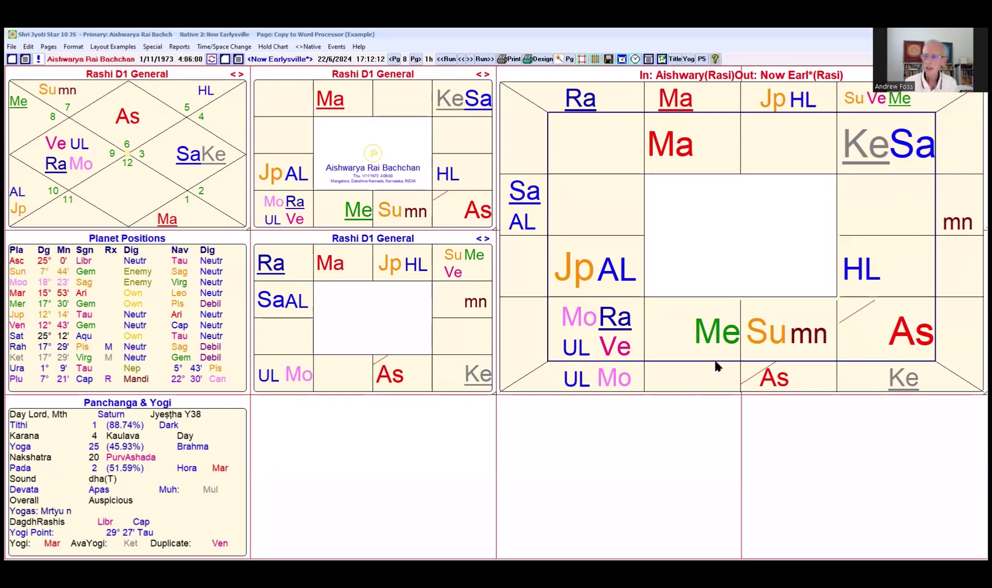
# Step: Replace the South Bi-wheel with a Circle Chart using the Typical X Compare preset
pyautogui.click(677, 196)
pyautogui.write('circle')
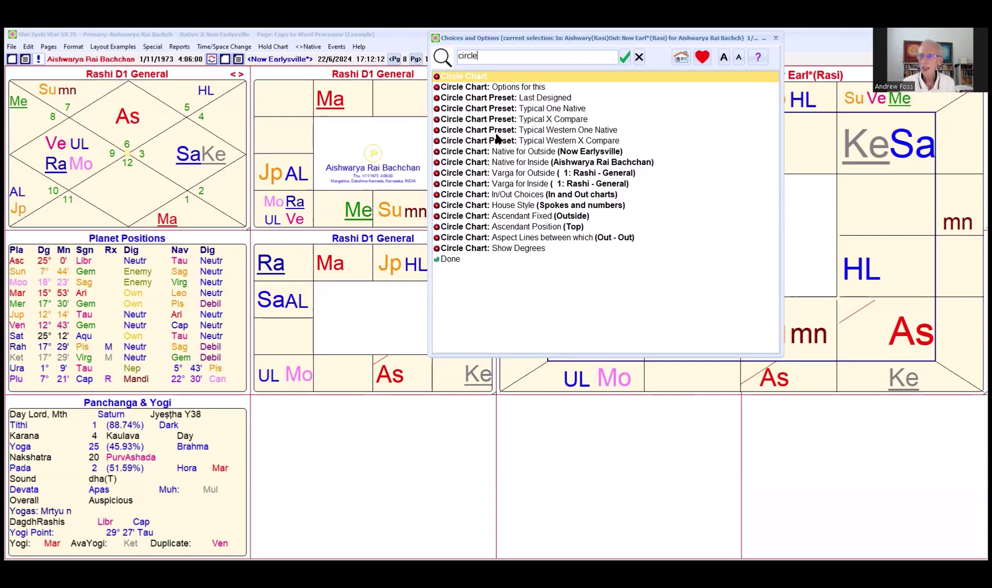
pyautogui.click(552, 120)
pyautogui.doubleClick(552, 120)
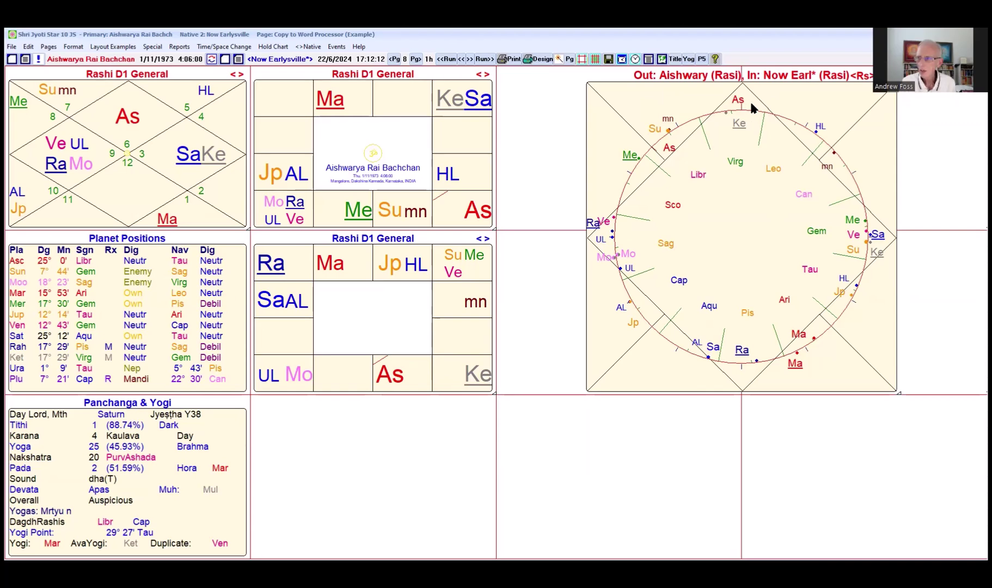
# Step: Review the Circle Chart options, including its In/Out Choices
pyautogui.click(736, 208)
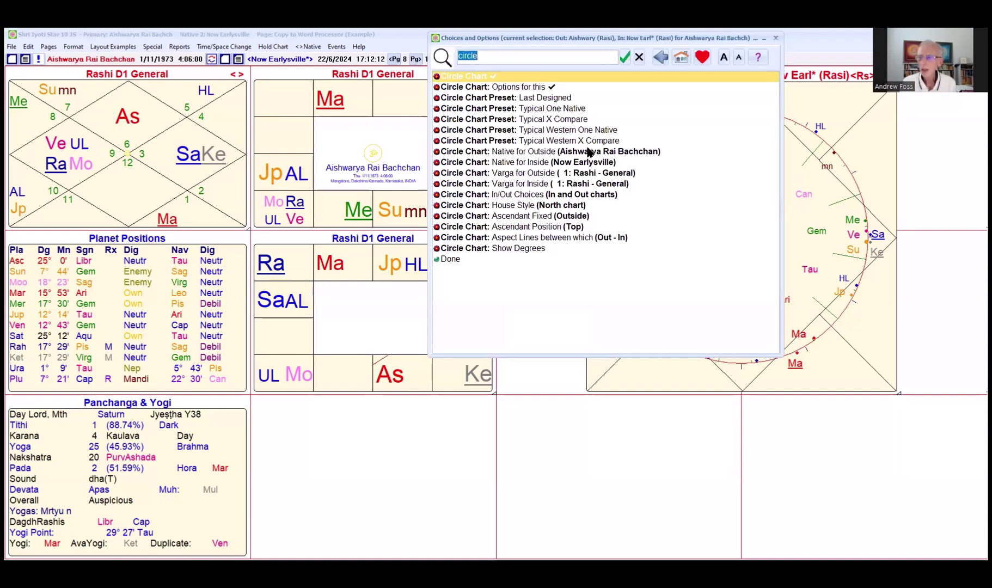
pyautogui.click(546, 194)
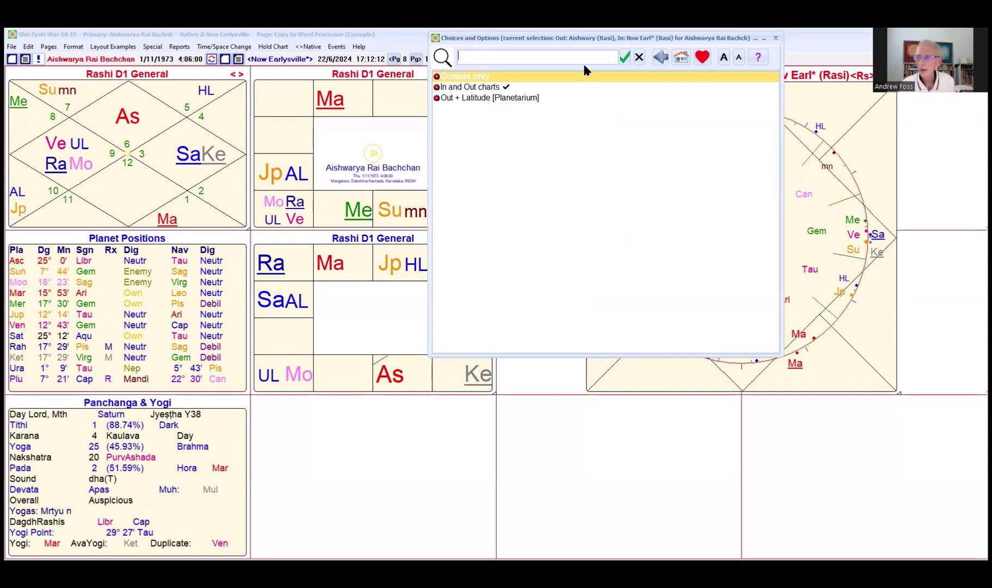
pyautogui.click(659, 54)
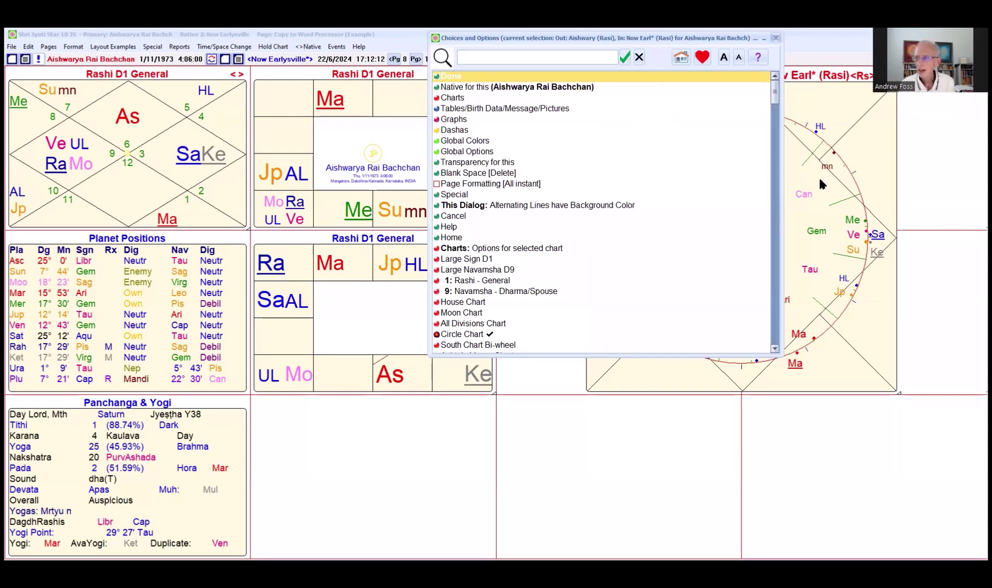
pyautogui.click(776, 38)
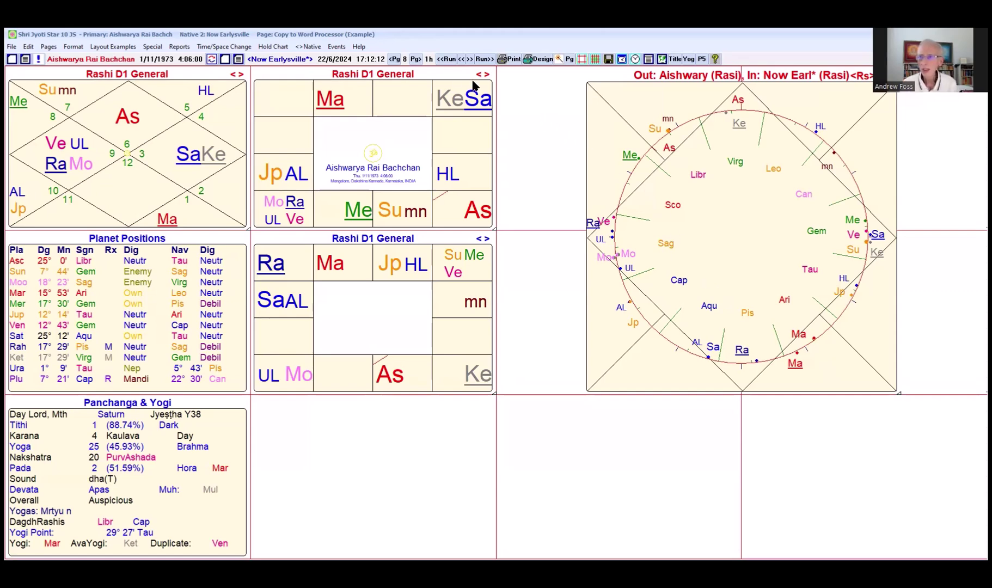
# Step: Check the Time Increment settings and run the Now Earlysville charts forward in time
pyautogui.click(481, 61)
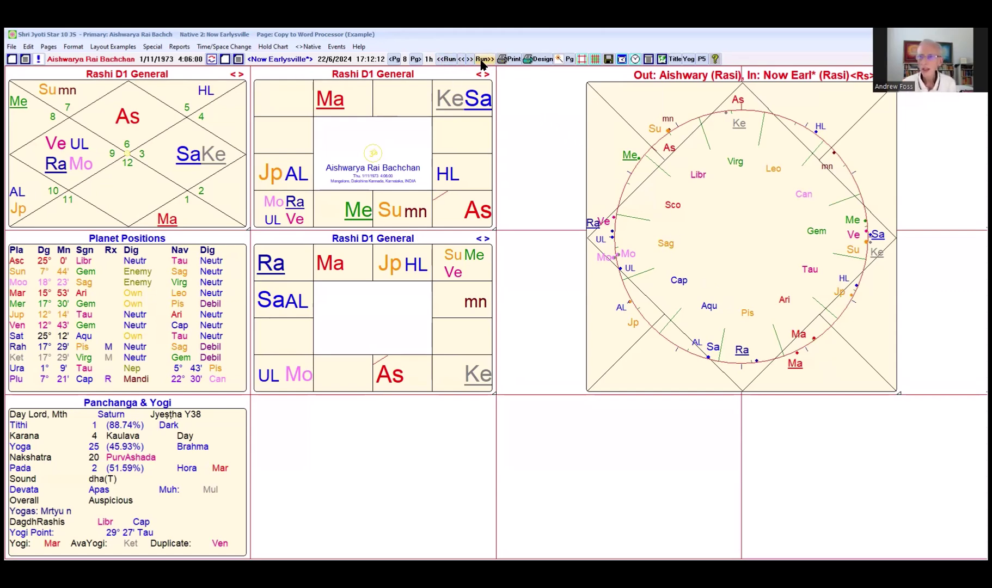
pyautogui.click(429, 60)
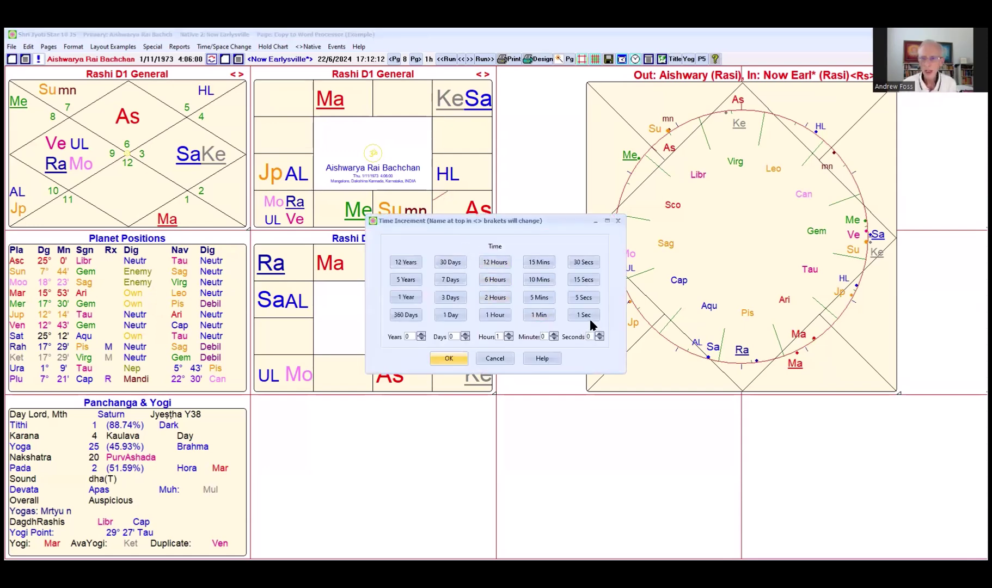
pyautogui.click(618, 220)
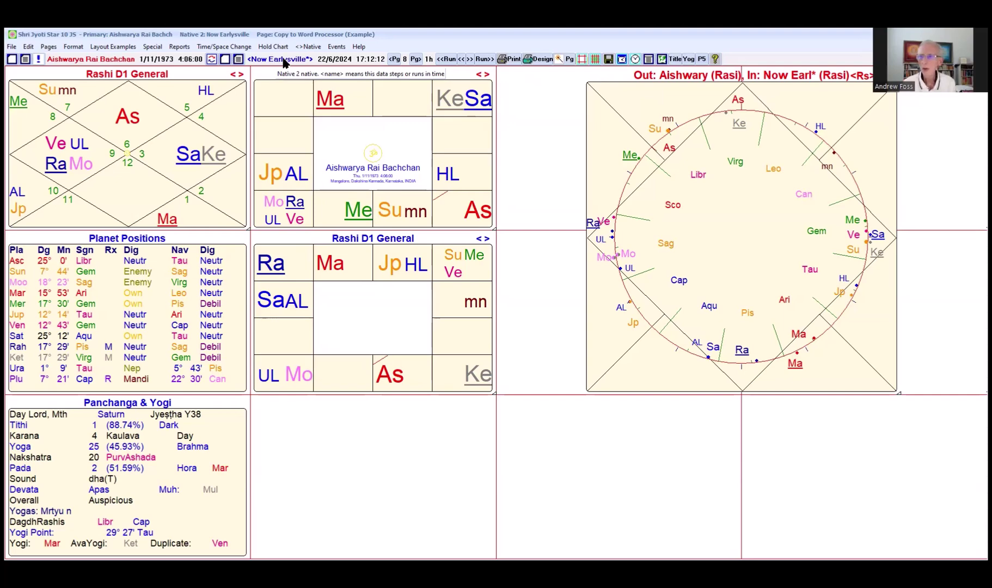
pyautogui.click(485, 61)
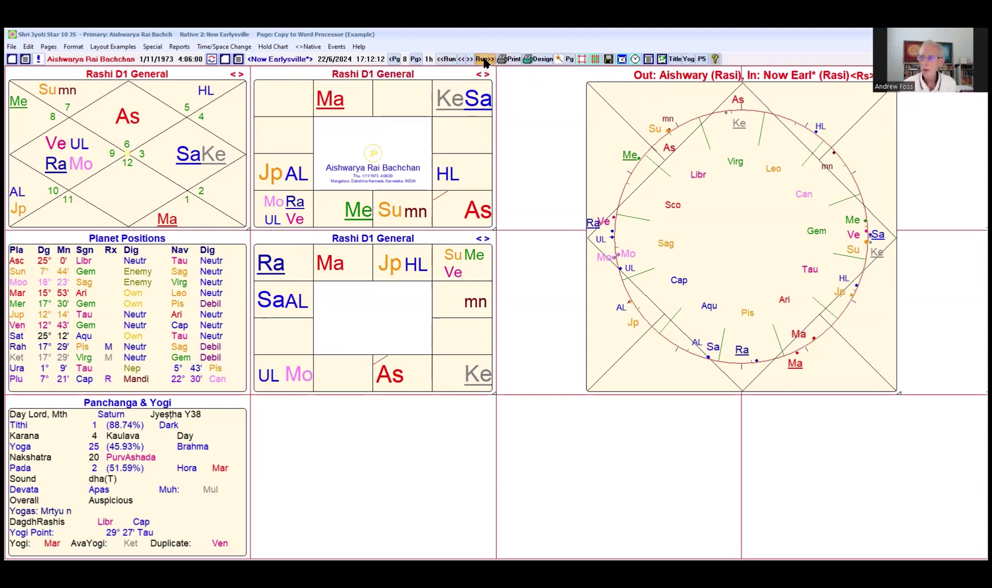
pyautogui.click(487, 61)
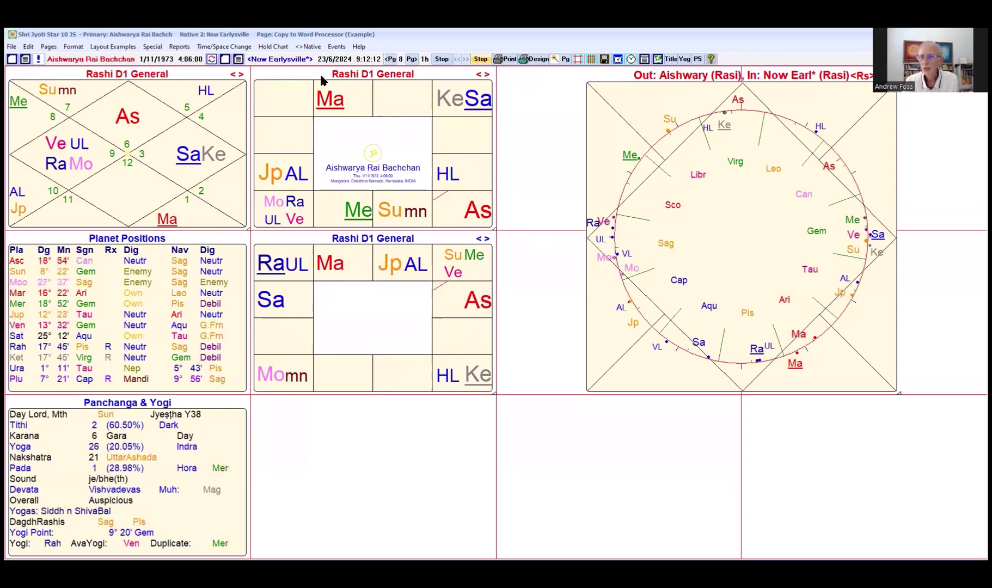
# Step: Change the running time step to 1 minute and then to 1 day
pyautogui.click(235, 48)
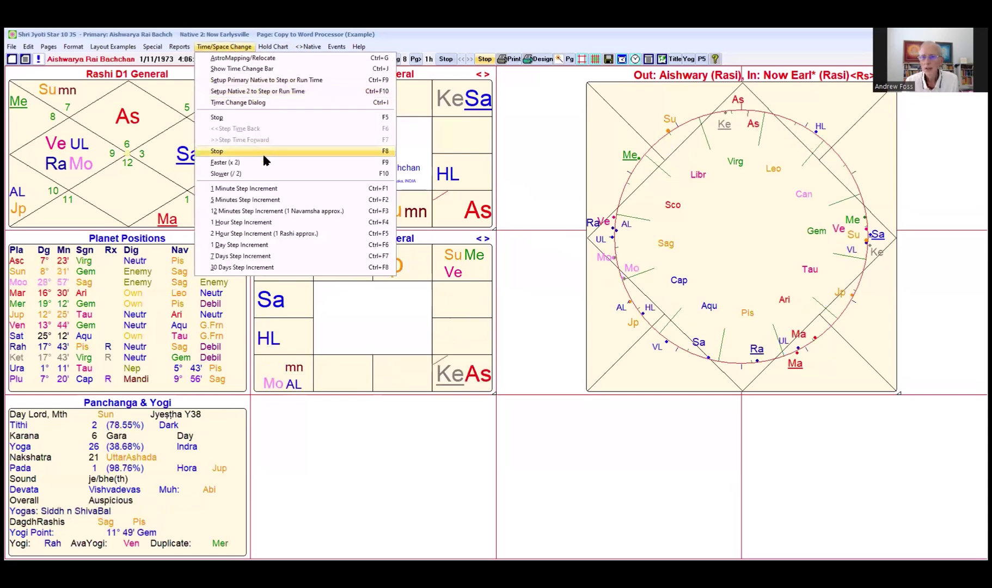
pyautogui.click(271, 188)
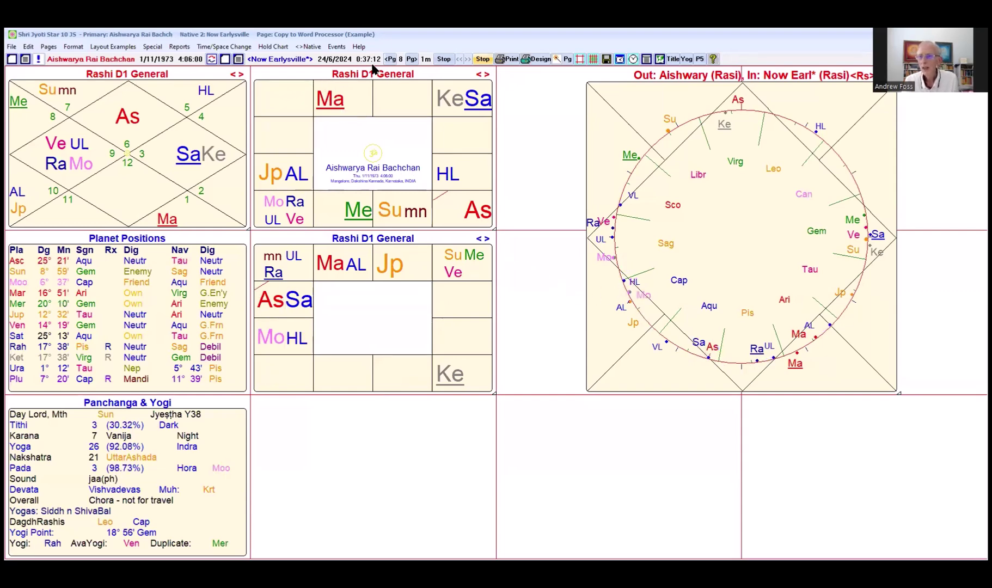
pyautogui.click(235, 48)
pyautogui.click(280, 237)
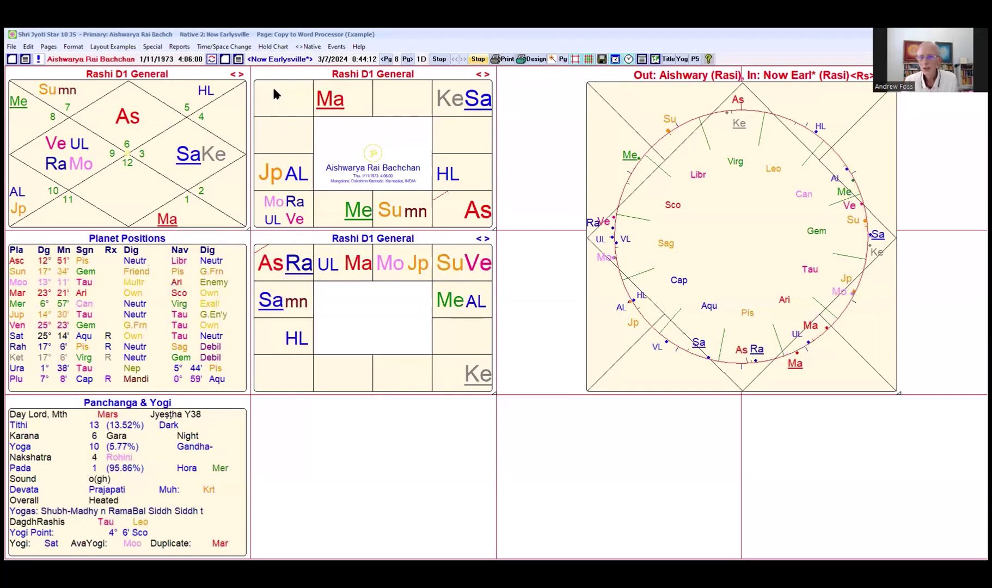
# Step: Stop the time run and check the available Time Increment settings
pyautogui.click(226, 47)
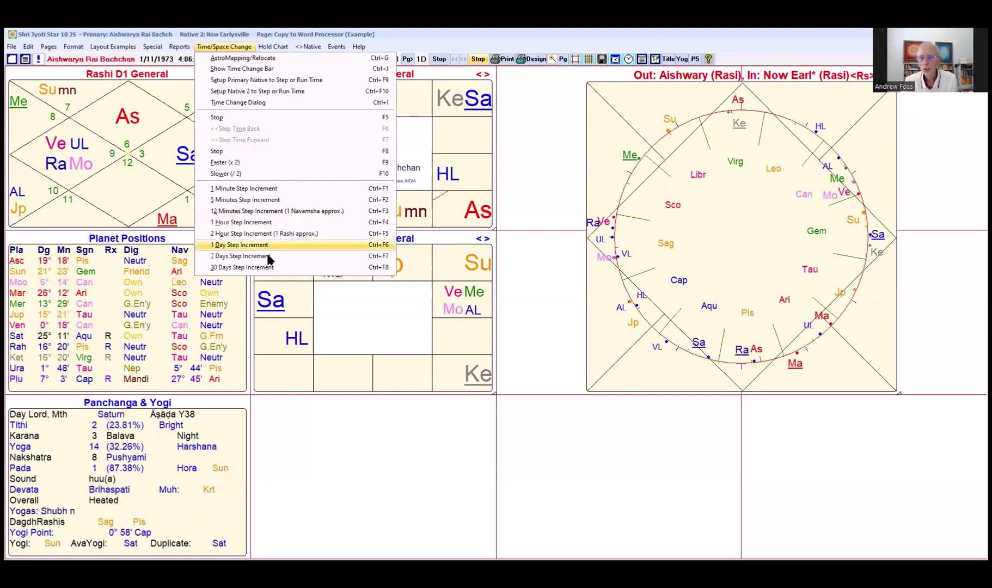
pyautogui.click(466, 34)
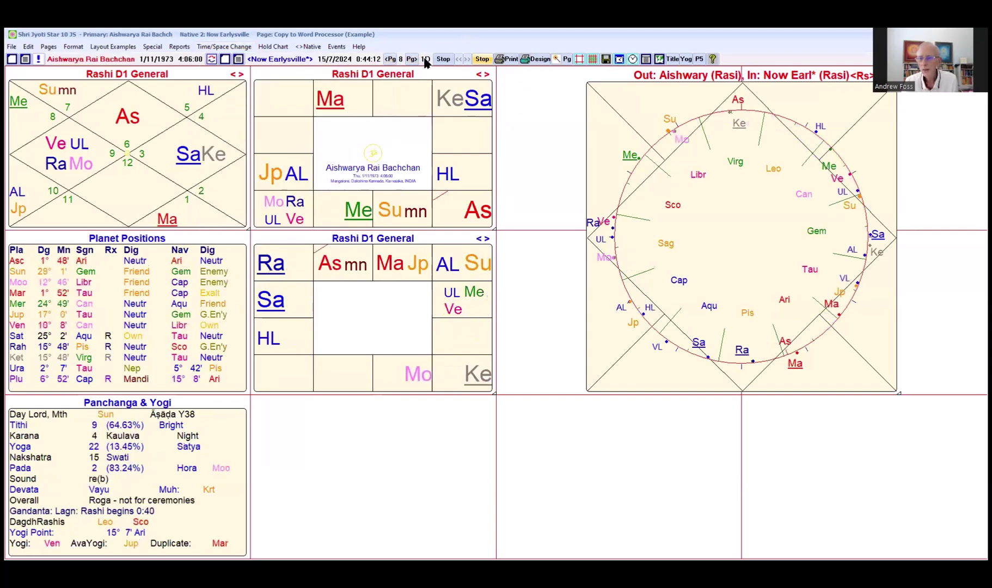
pyautogui.click(425, 59)
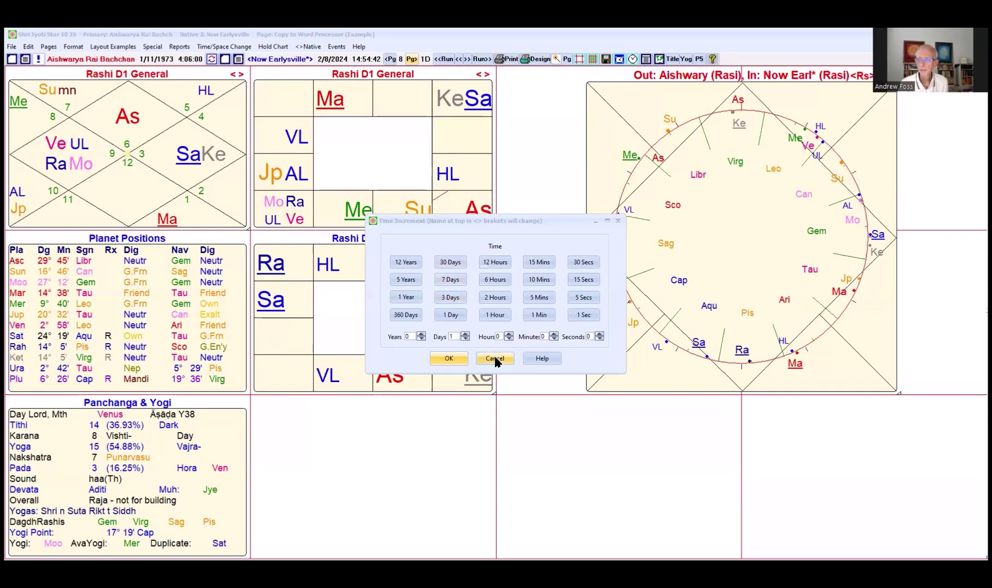
pyautogui.click(517, 312)
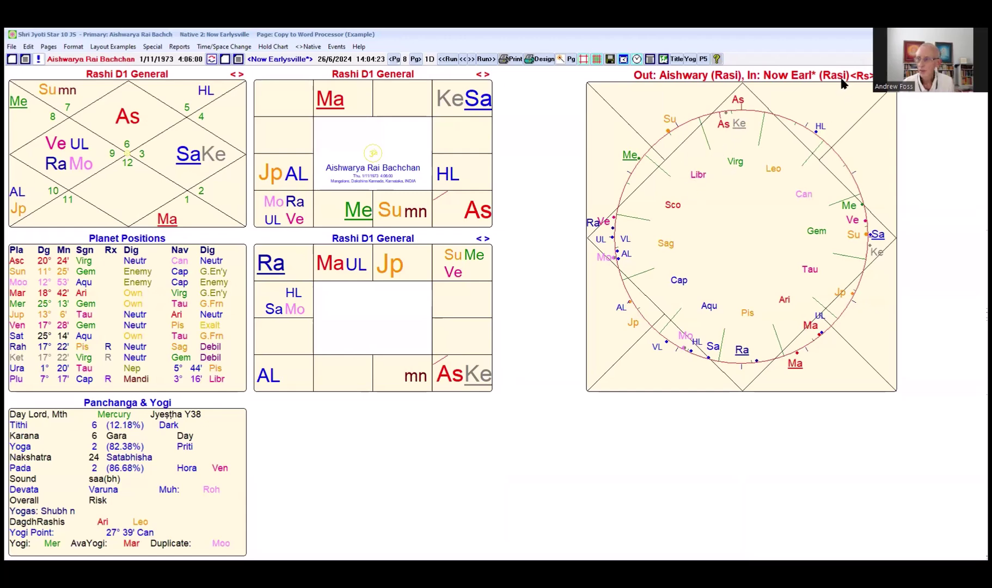
# Step: Switch the circle chart's ring from Rs to Nk and move the chart about one column left, with the page grid shown
pyautogui.click(857, 78)
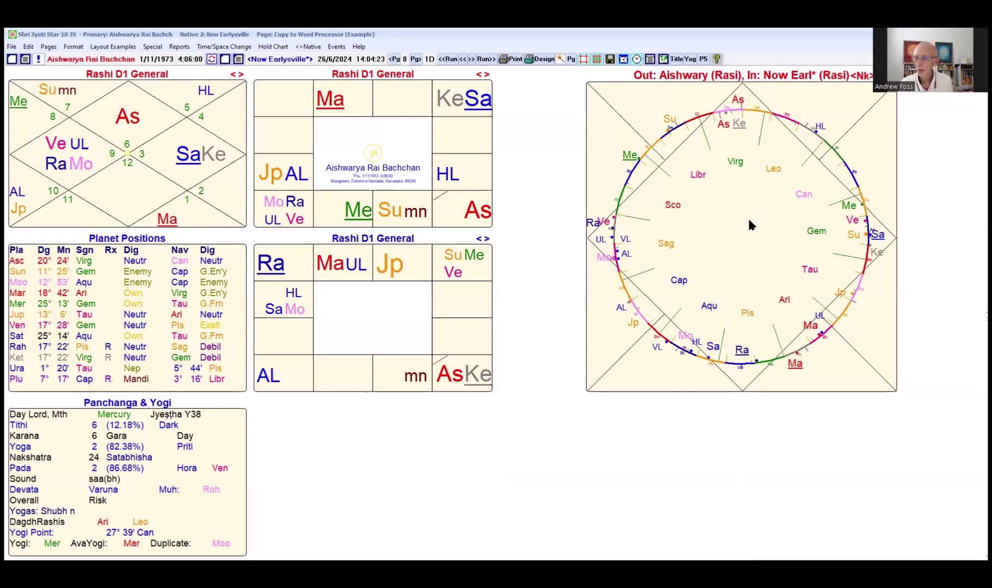
pyautogui.click(583, 58)
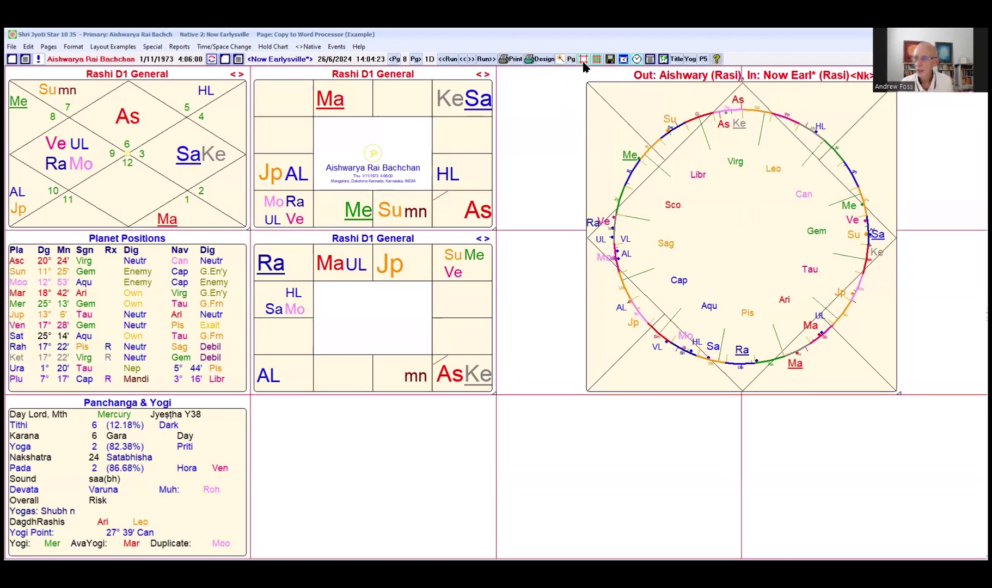
pyautogui.moveTo(756, 215); pyautogui.dragTo(488, 195)
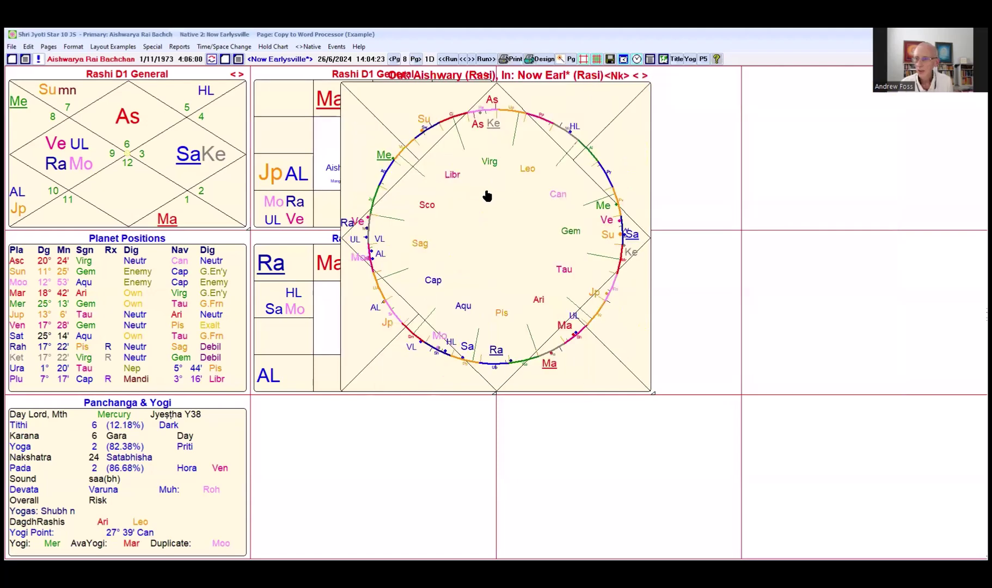
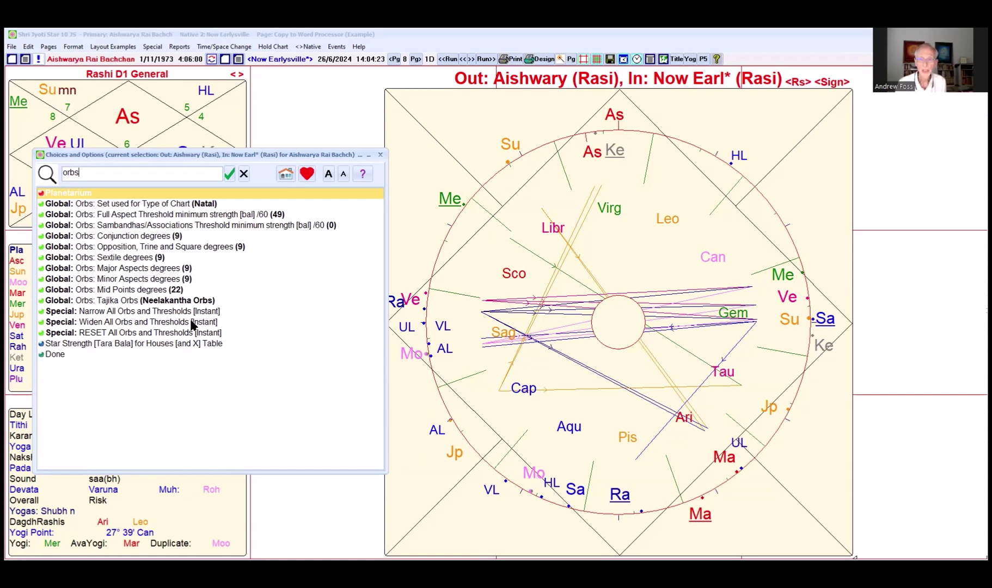
# Step: Reset all orbs and thresholds to their defaults and accept overriding the current values
pyautogui.click(156, 333)
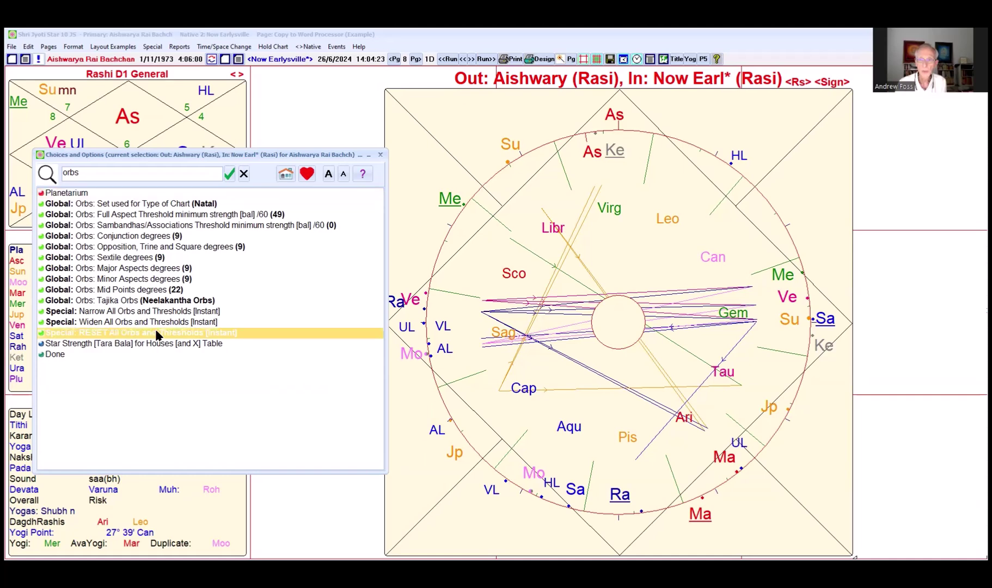
pyautogui.click(155, 332)
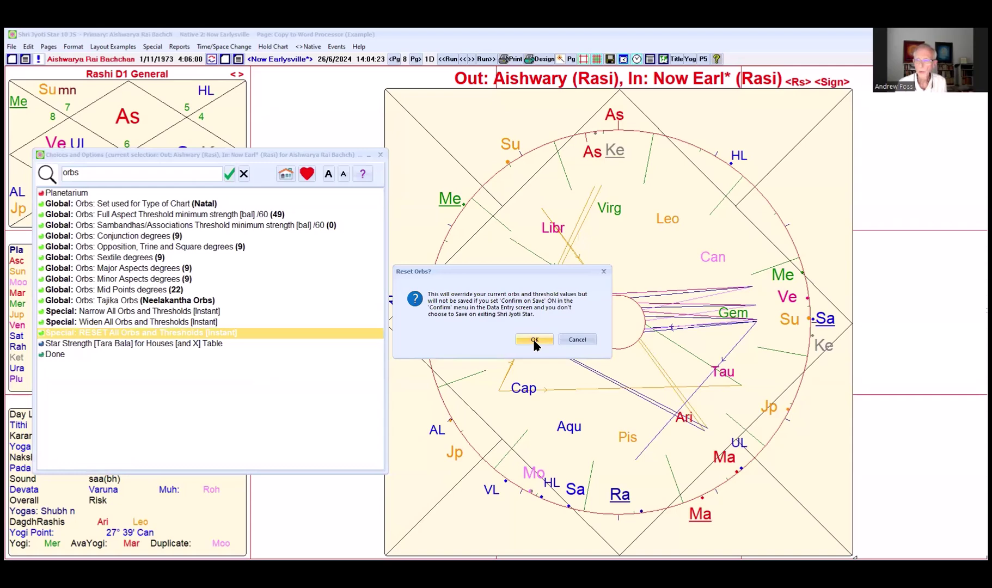
pyautogui.click(531, 340)
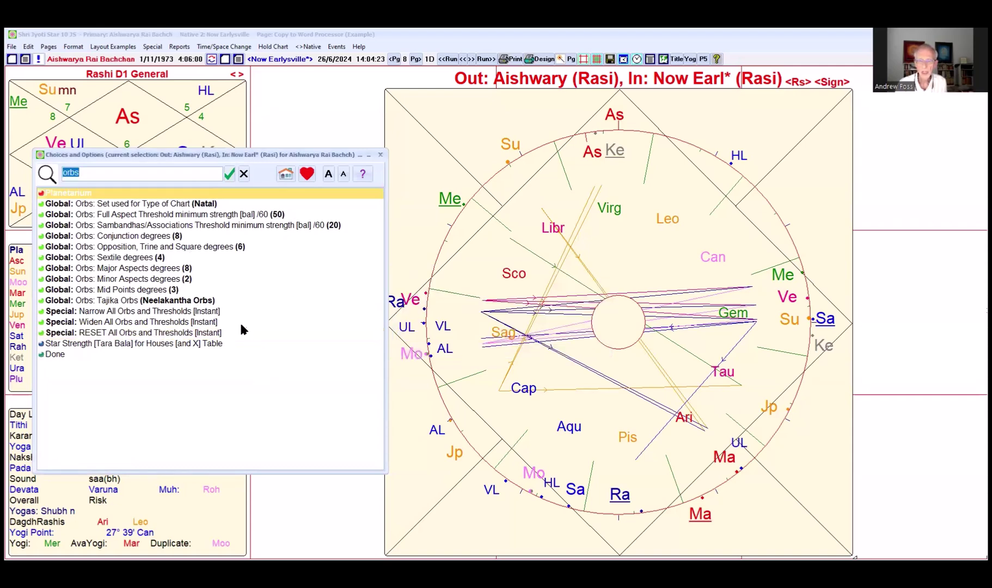
# Step: Narrow all orbs and thresholds three times, setting conjunctions to 5 degrees, and close the options
pyautogui.click(168, 312)
pyautogui.click(168, 312)
pyautogui.click(168, 312)
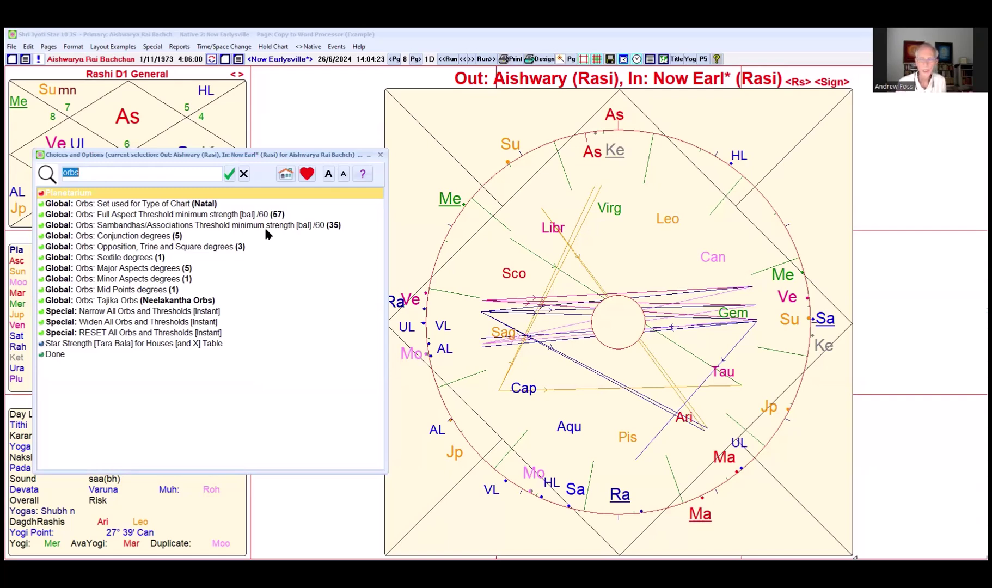
pyautogui.click(380, 155)
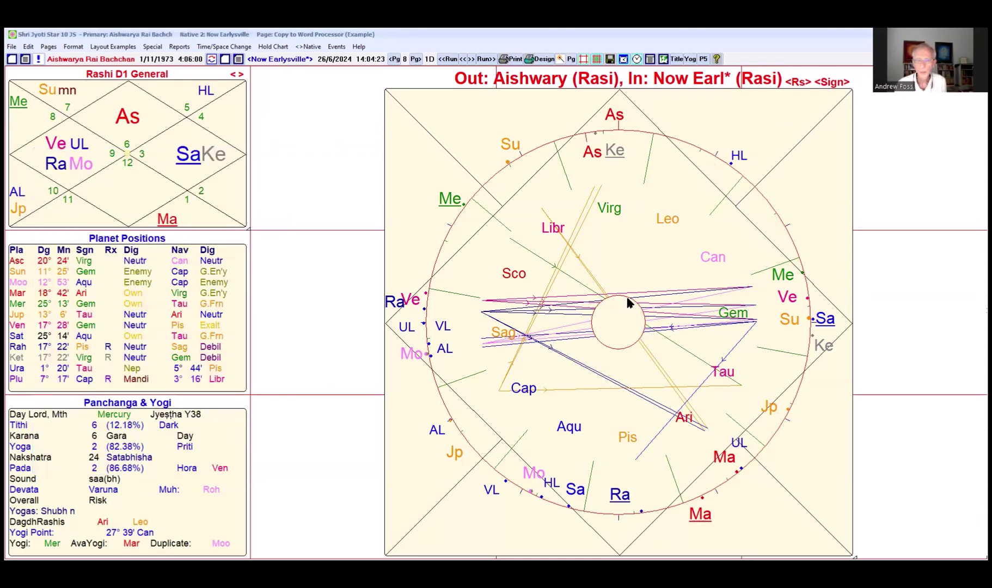
# Step: Cycle the circle chart's aspect type from Sign through SA and West to Par
pyautogui.click(843, 84)
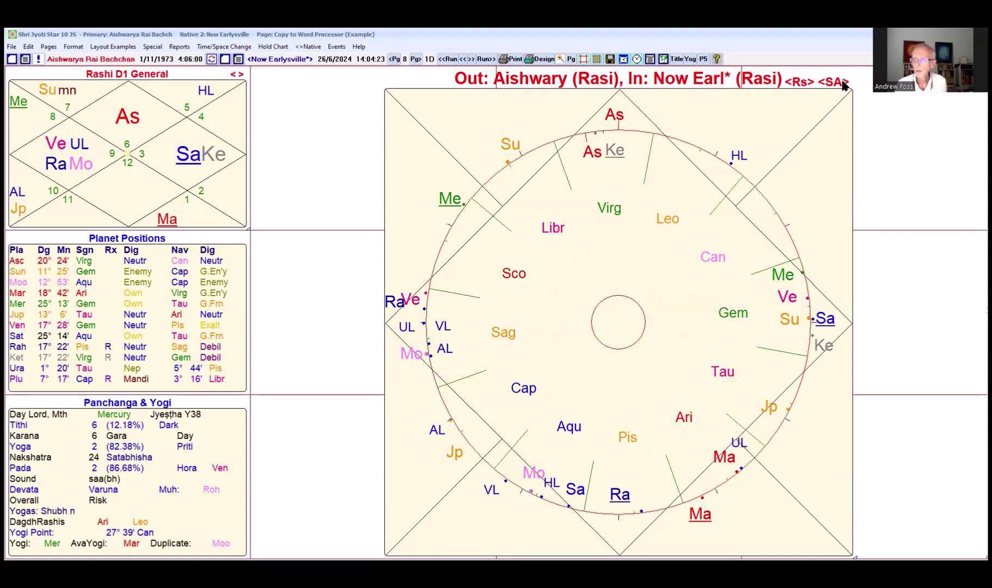
pyautogui.click(843, 84)
pyautogui.click(843, 84)
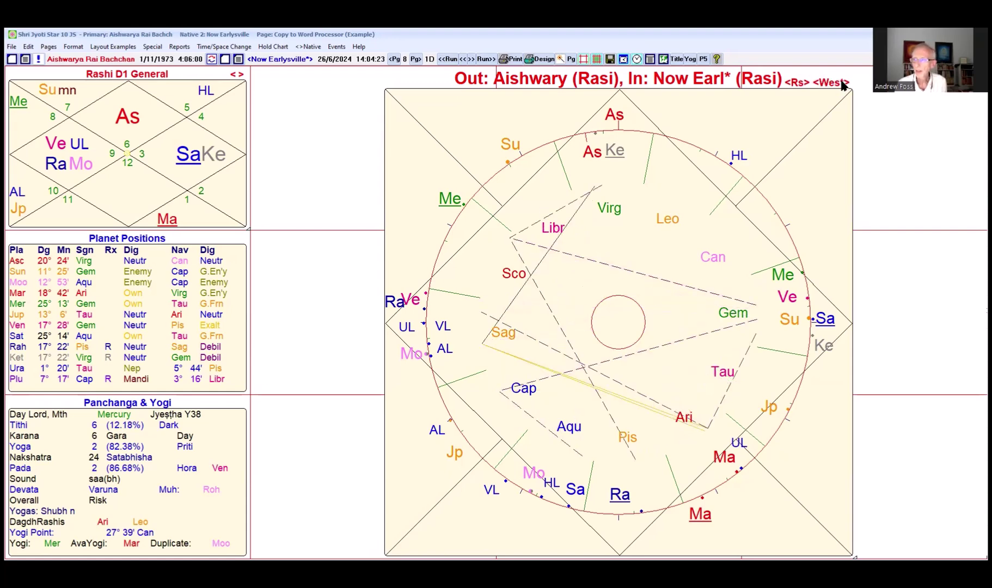
pyautogui.click(843, 84)
pyautogui.click(842, 84)
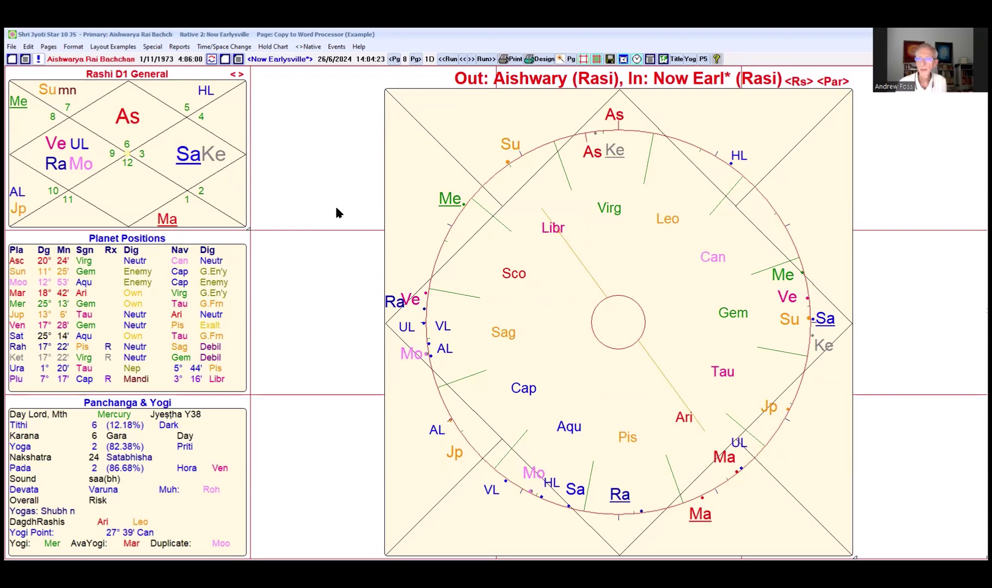
# Step: Widen all orbs and thresholds six times, setting conjunctions to 11 degrees and the full aspect threshold to 39
pyautogui.click(274, 169)
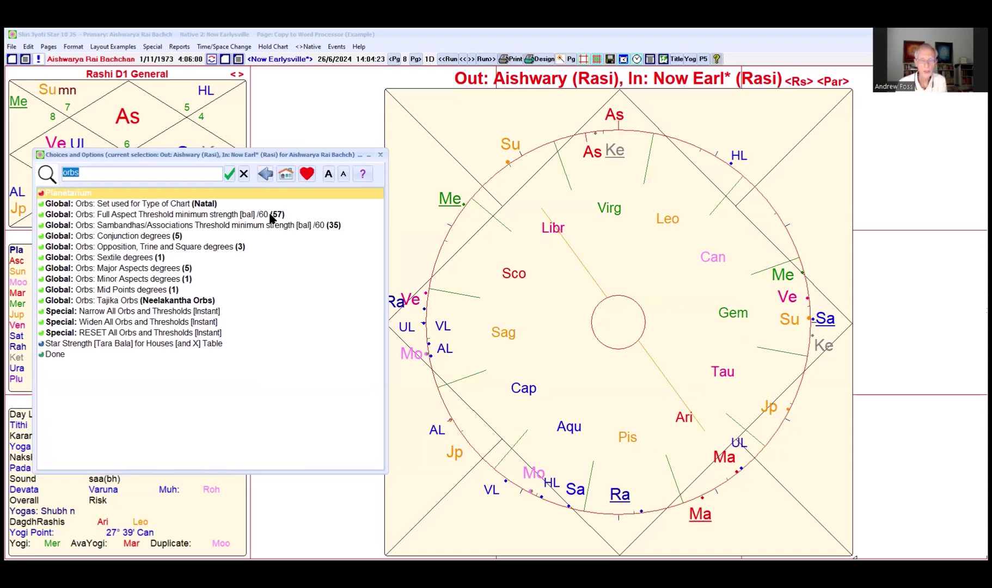
pyautogui.click(188, 323)
pyautogui.click(189, 325)
pyautogui.click(189, 326)
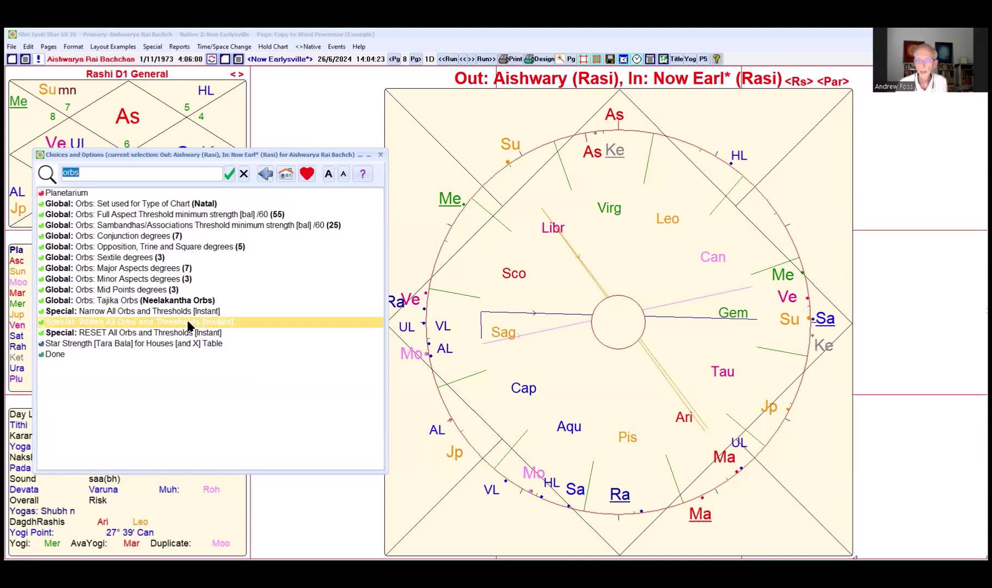
pyautogui.click(189, 326)
pyautogui.click(189, 326)
pyautogui.click(189, 325)
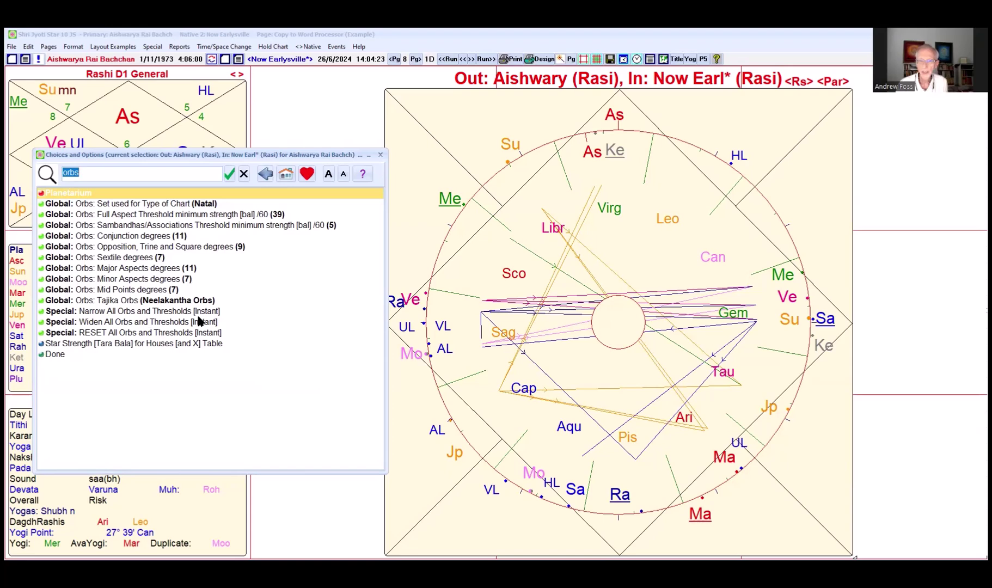
pyautogui.click(381, 154)
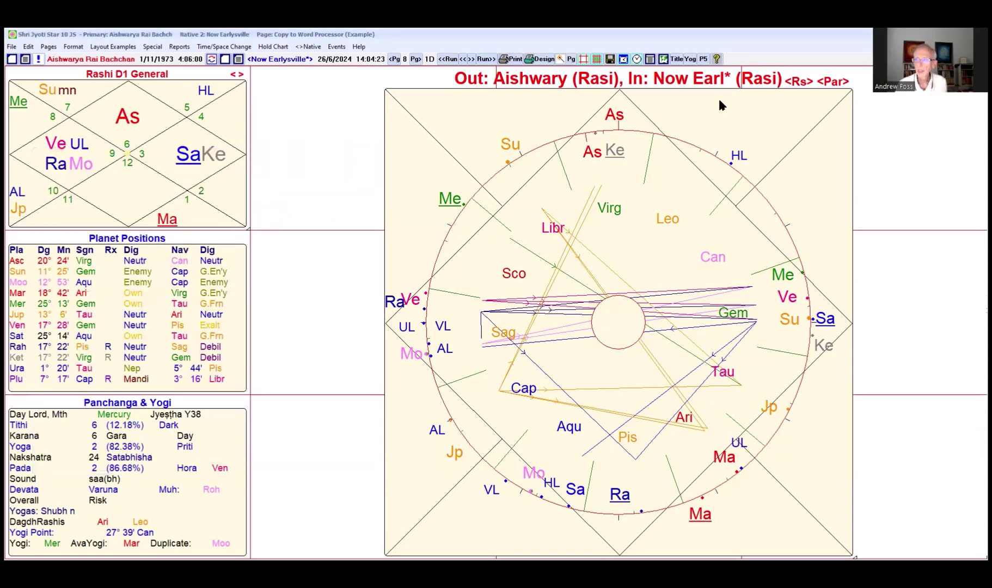
# Step: Switch the circle chart's aspects to West and narrow all orbs and thresholds until conjunctions are 6 degrees
pyautogui.click(822, 83)
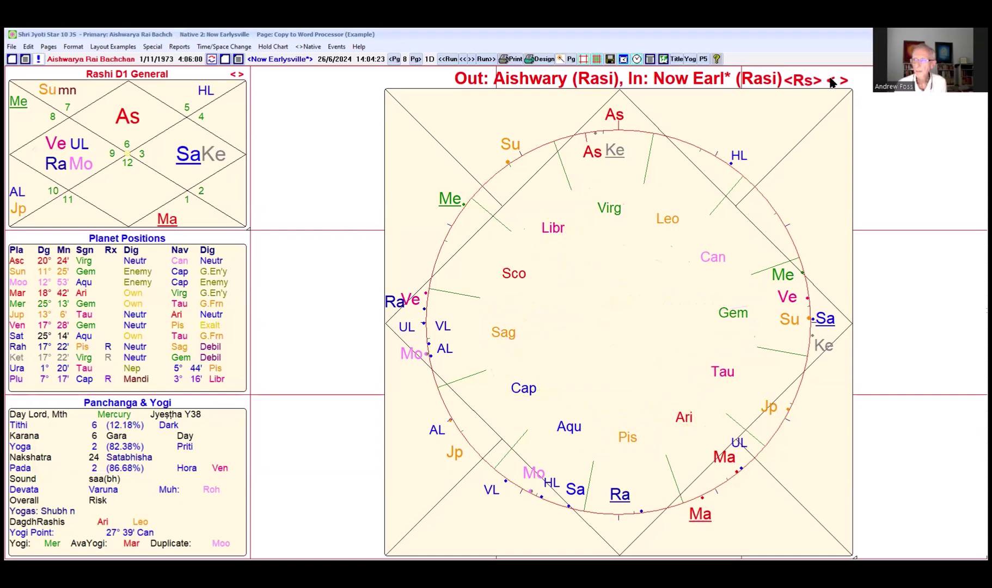
pyautogui.click(831, 82)
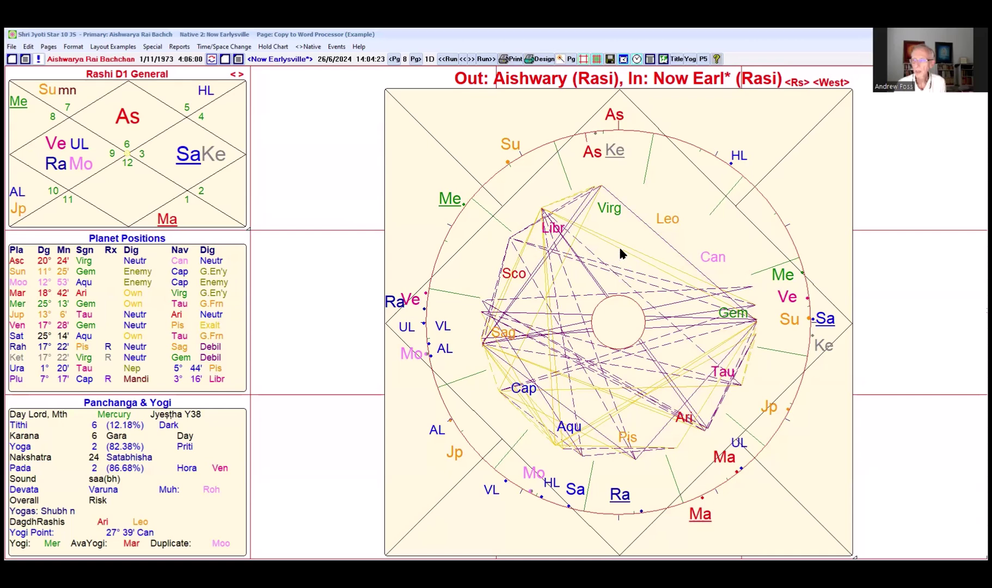
pyautogui.rightClick(262, 196)
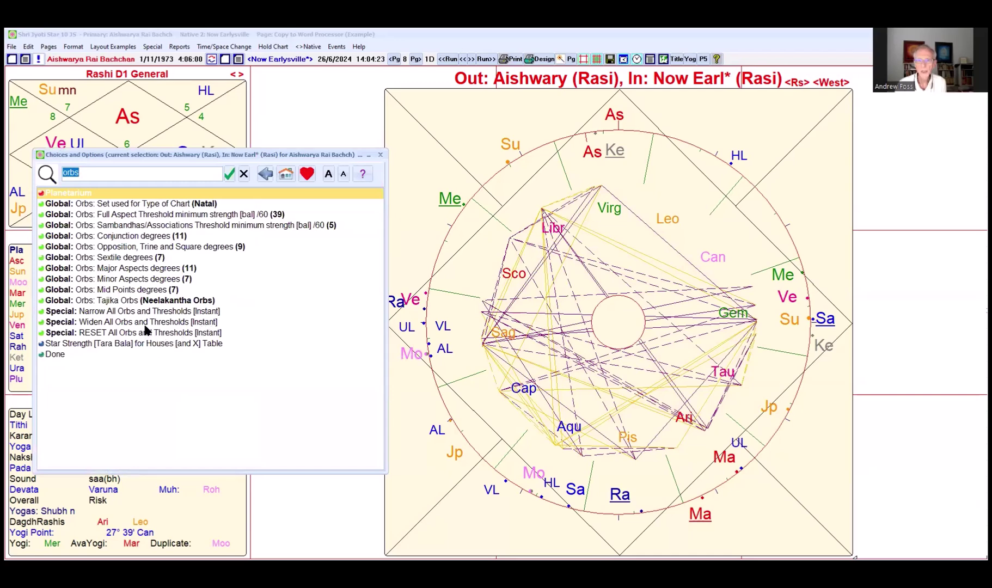
pyautogui.click(154, 313)
pyautogui.click(153, 313)
pyautogui.click(155, 313)
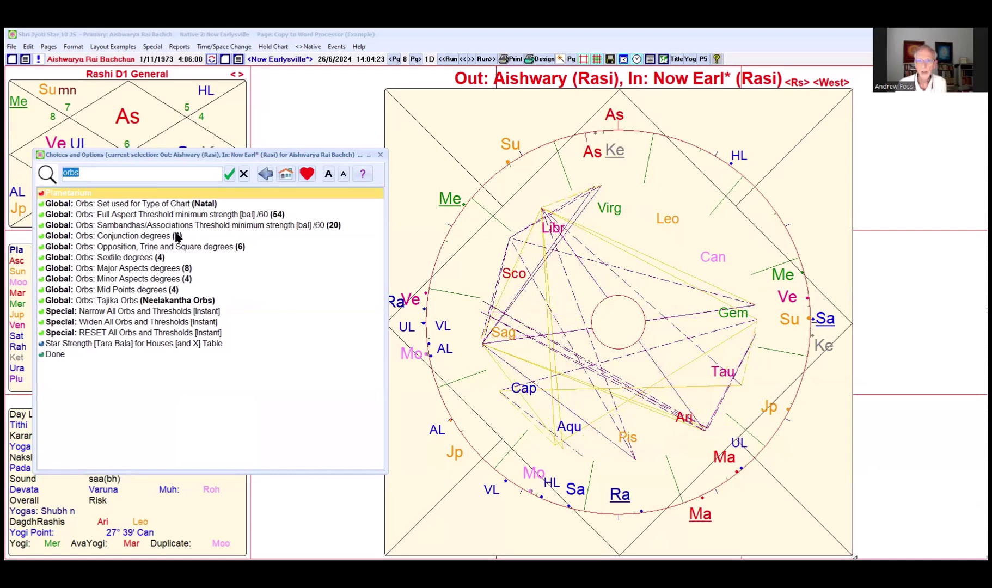
pyautogui.click(170, 313)
pyautogui.click(170, 313)
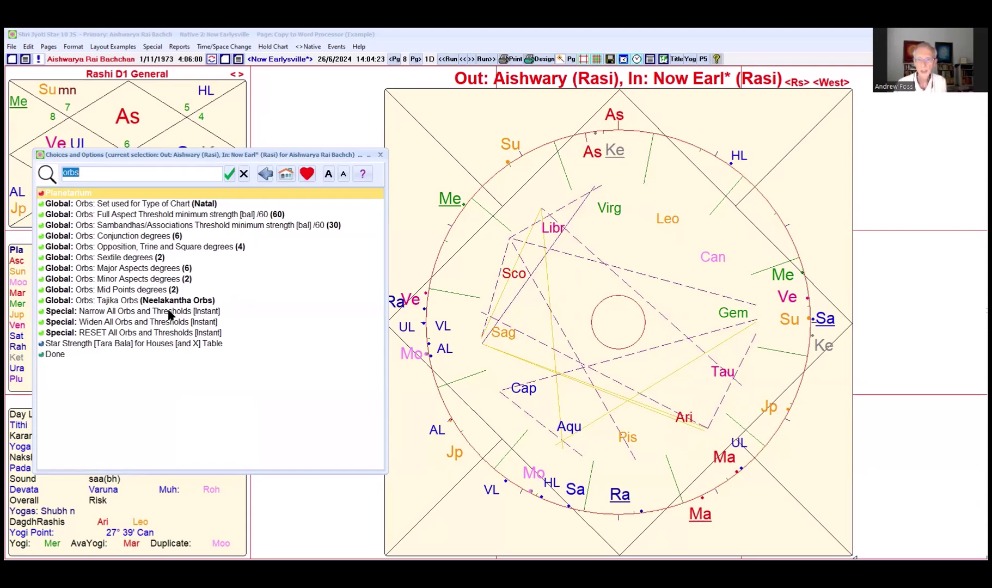
# Step: Widen all orbs and thresholds until conjunctions are 8 degrees, and switch the circle chart's aspects to Taj
pyautogui.click(162, 323)
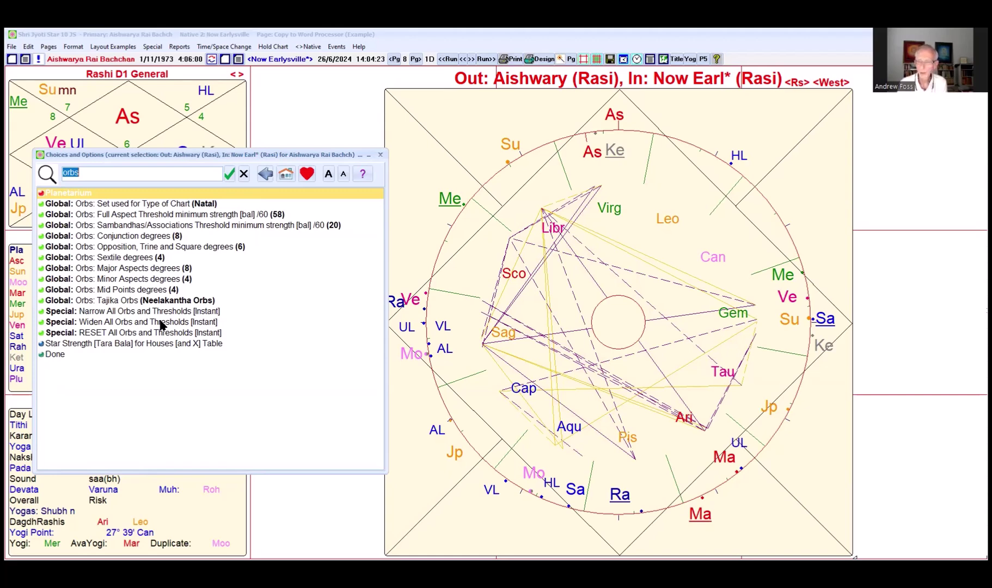
pyautogui.click(380, 158)
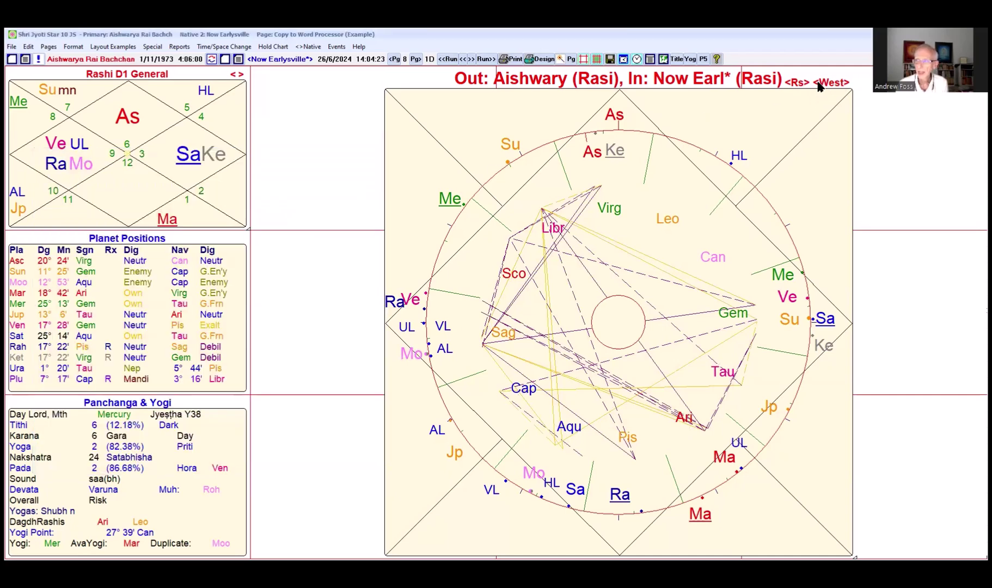
pyautogui.click(818, 85)
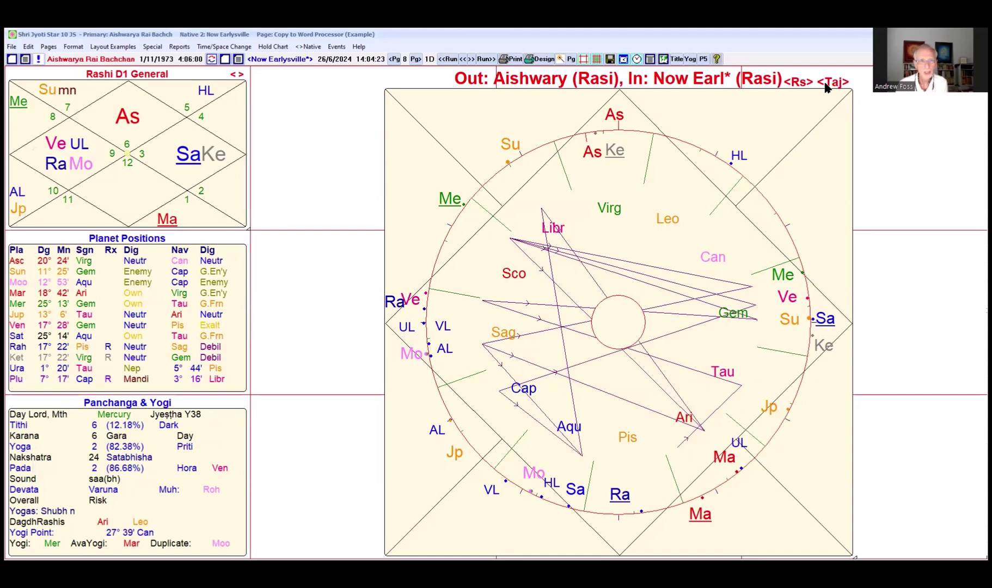
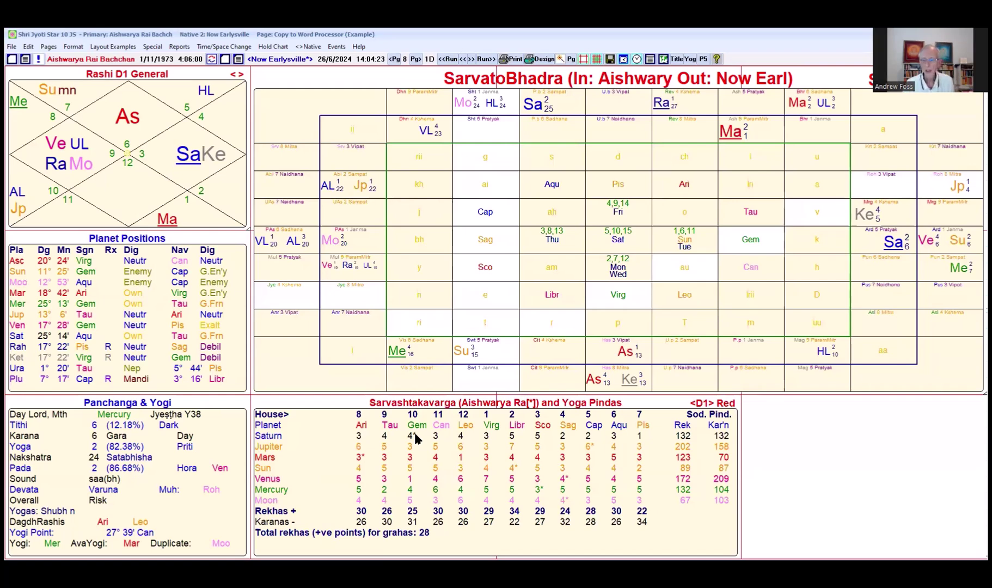
# Step: Replace the Sarvashtakavarga table below the SarvatoBhadra chart with the X SarvAshtaka Varga comparison
pyautogui.click(496, 471)
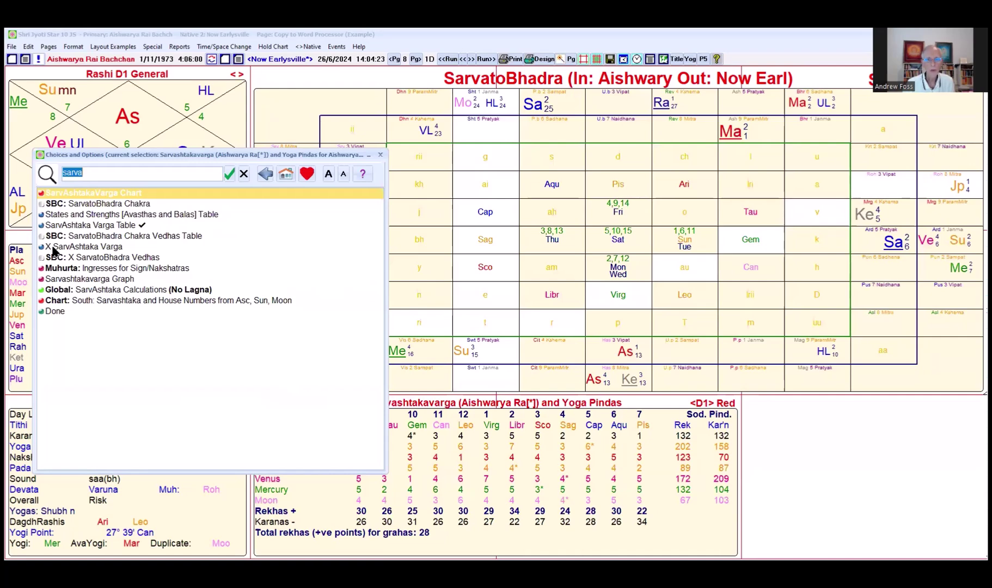
pyautogui.doubleClick(64, 249)
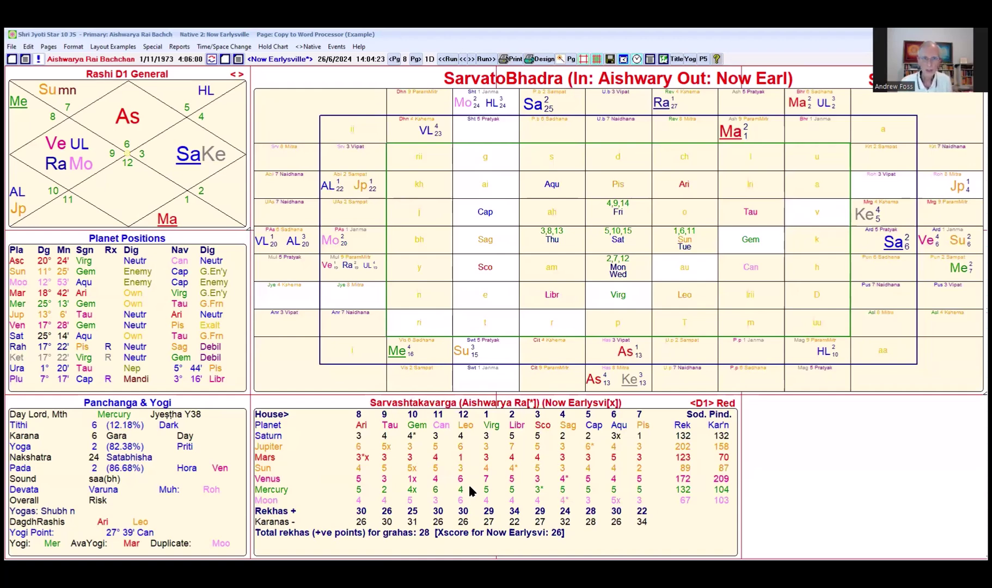
# Step: Replace the Sarvashtakavarga table with the Muhurta Ingresses for Sign/Nakshatras graph and widen it to the page's far edge
pyautogui.click(343, 454)
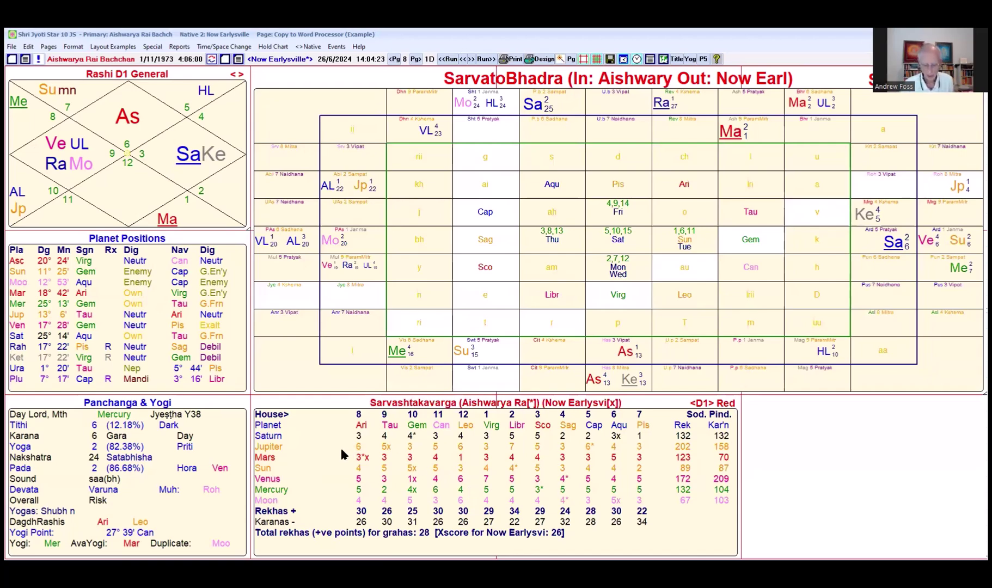
pyautogui.write('muh')
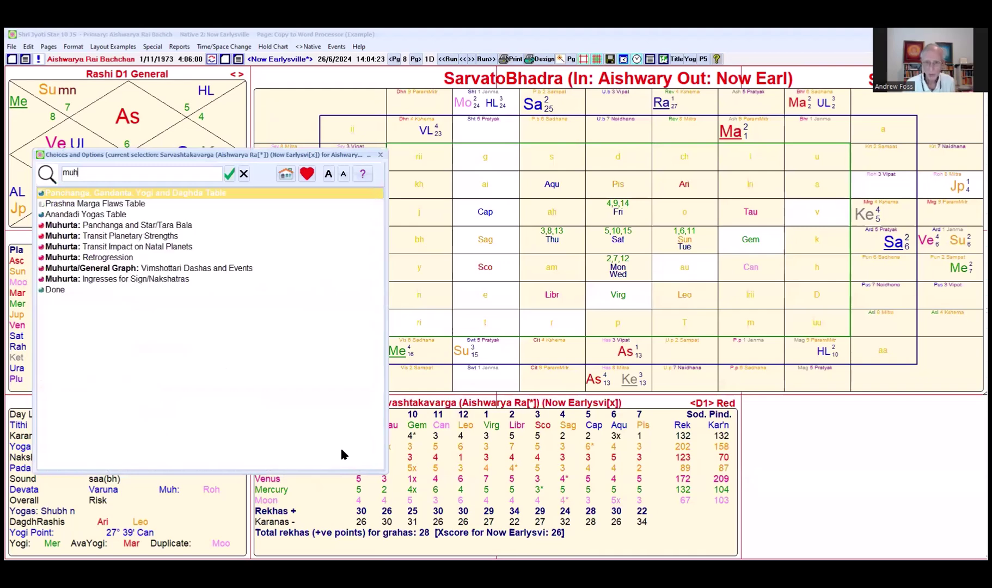
pyautogui.click(119, 279)
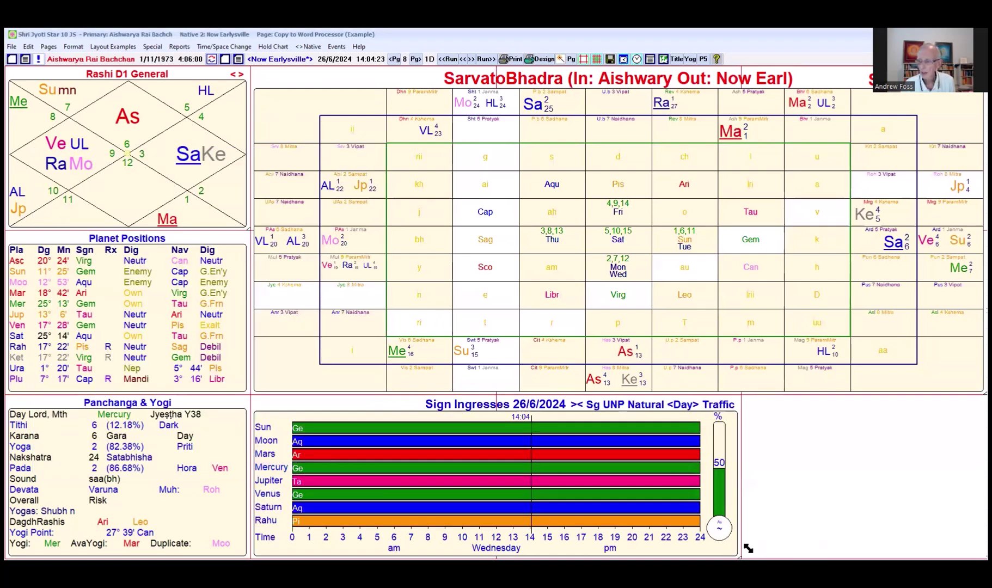
pyautogui.moveTo(945, 548); pyautogui.dragTo(983, 558)
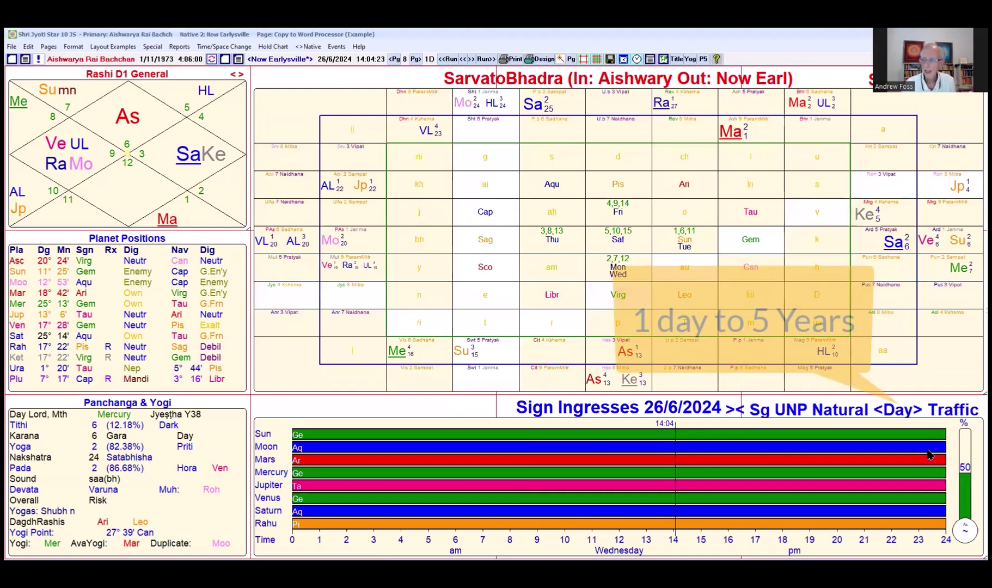
# Step: Change the ingress graph's period from day through week to month, and try nakshatra ingresses before returning to sign ingresses
pyautogui.click(919, 412)
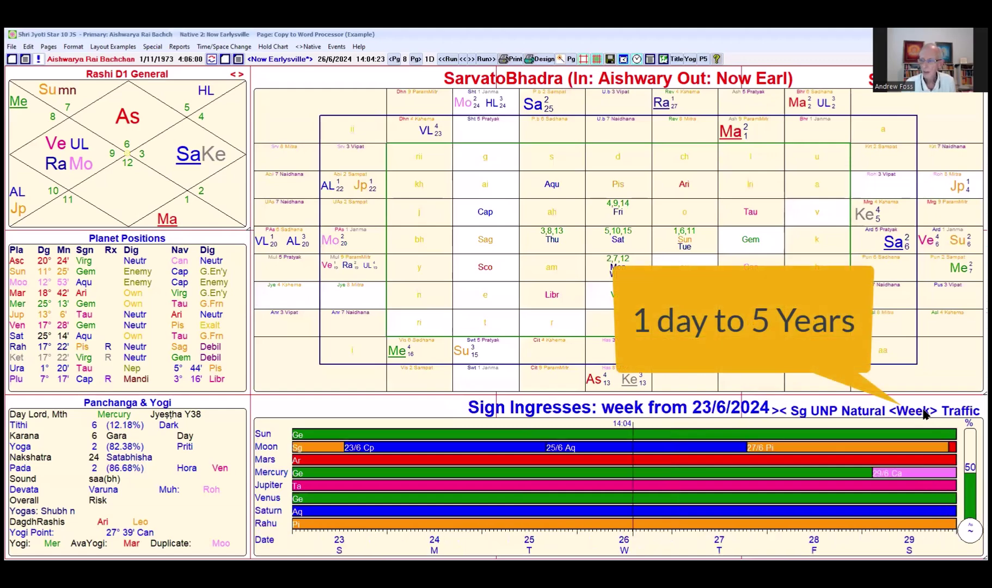
pyautogui.click(931, 413)
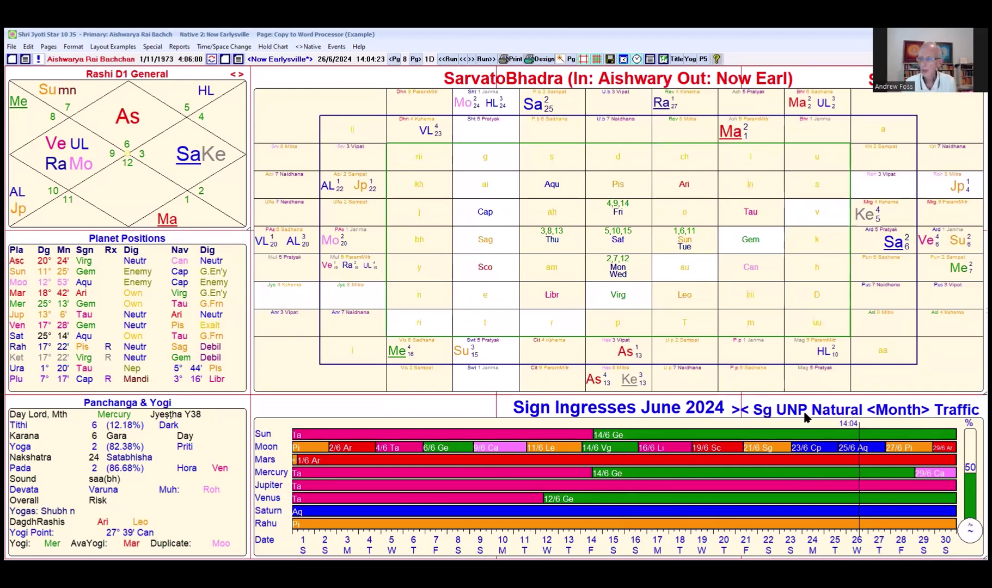
pyautogui.click(765, 414)
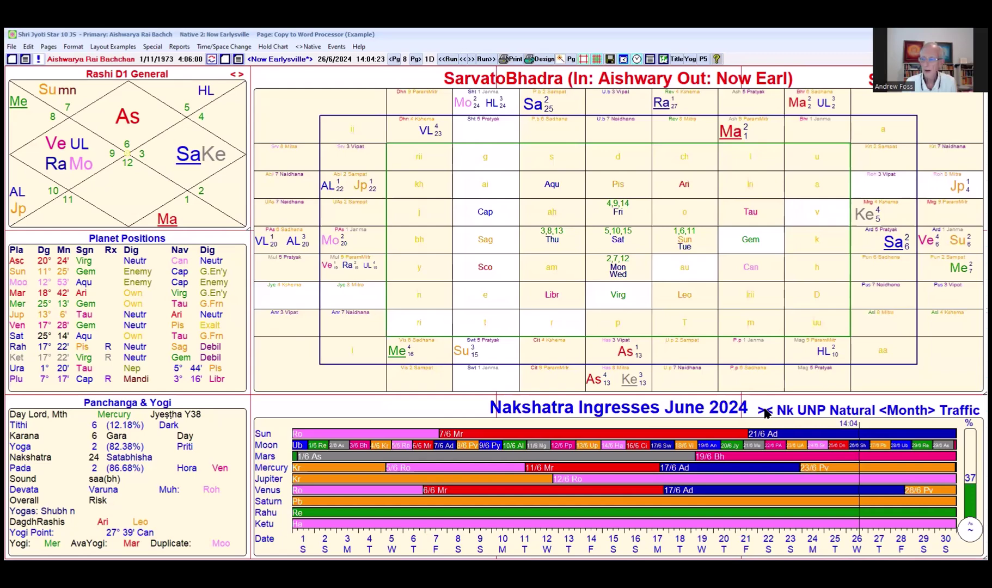
pyautogui.click(782, 412)
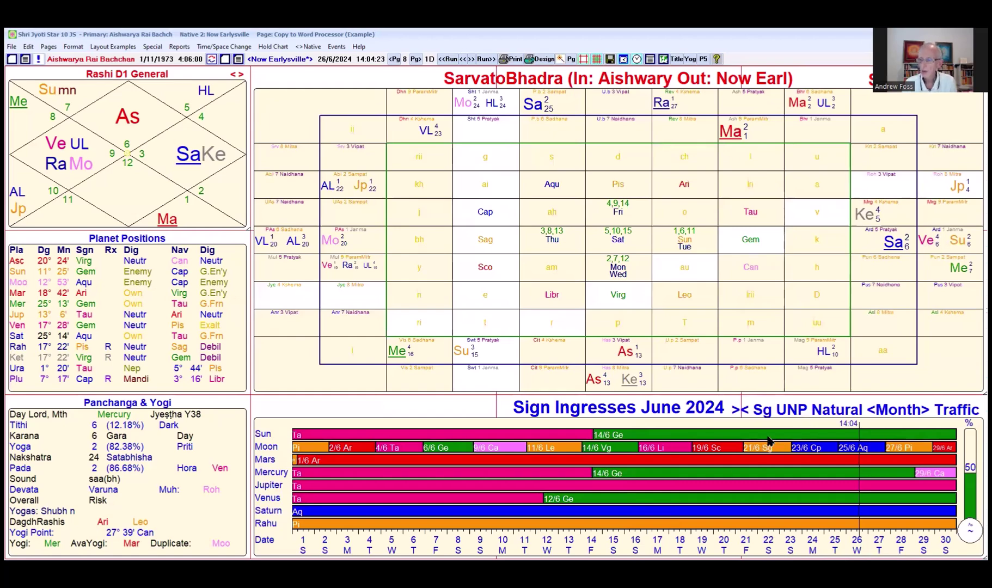
# Step: Cycle the ingress graph's colouring from Natural through Dignity, Mal/Ben and Ashtak to SarvAsht
pyautogui.click(826, 412)
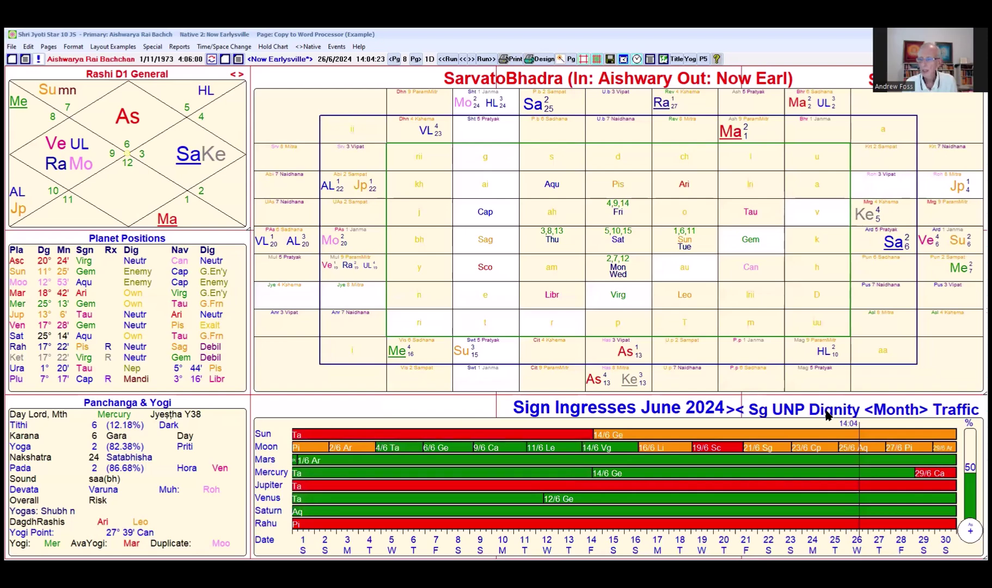
pyautogui.click(827, 413)
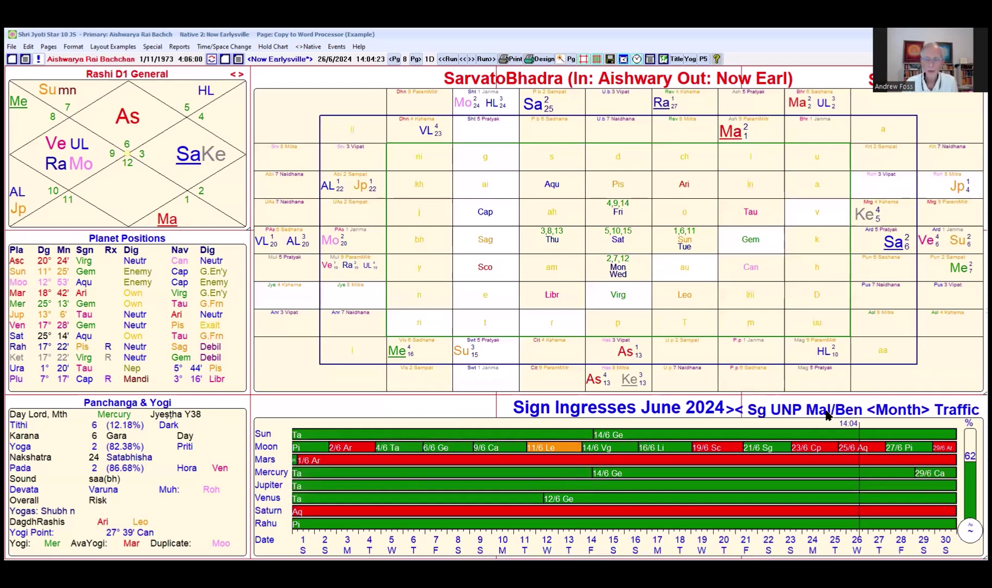
pyautogui.click(827, 412)
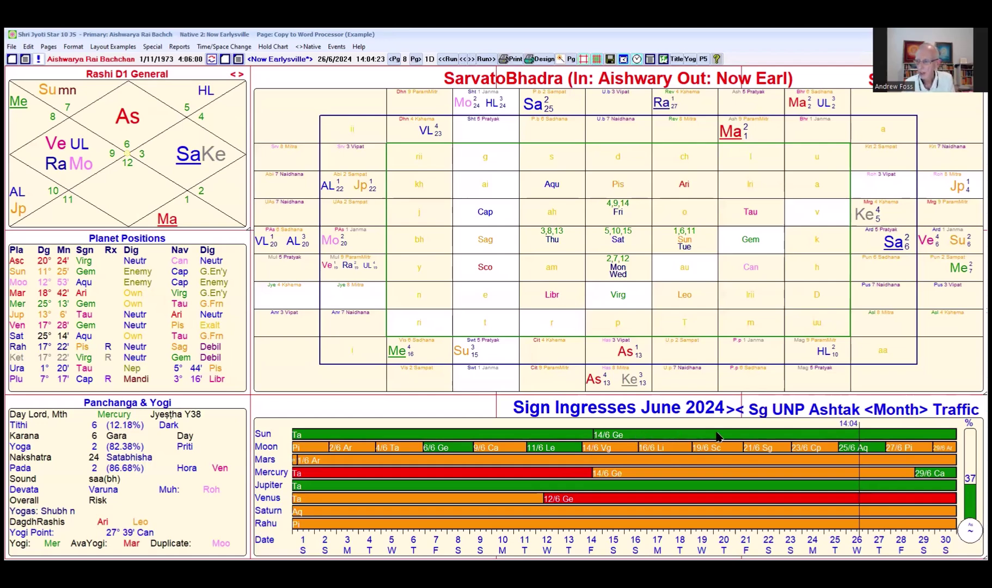
pyautogui.click(833, 412)
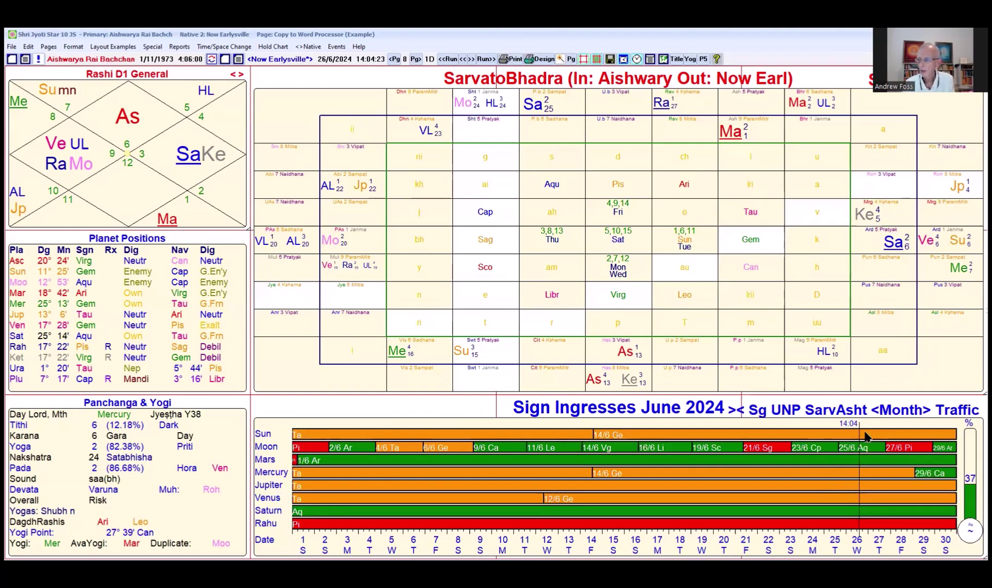
# Step: Set the ingress graph's period to Year and change its colour scheme from Traffic to ManyLev
pyautogui.click(924, 411)
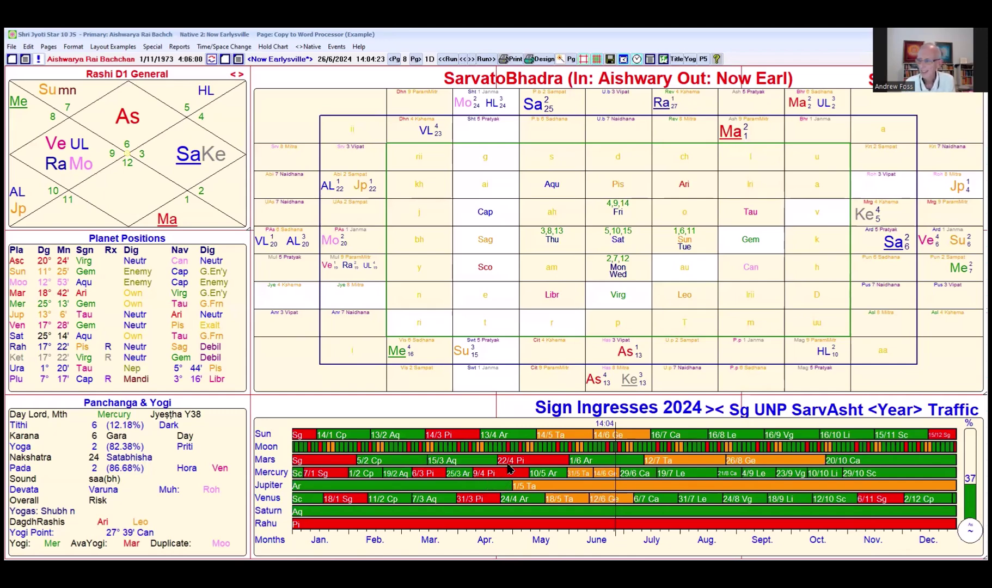
pyautogui.click(953, 413)
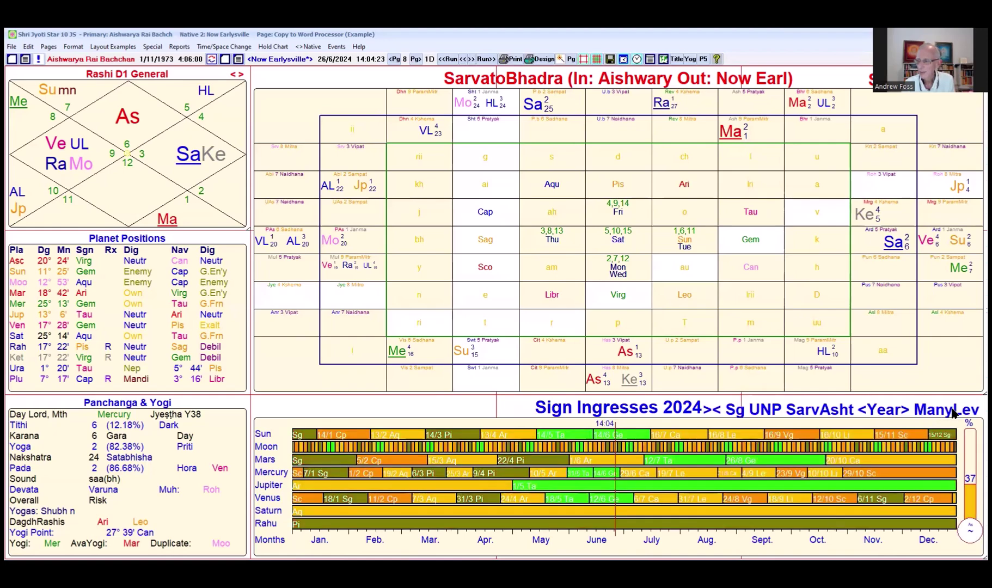